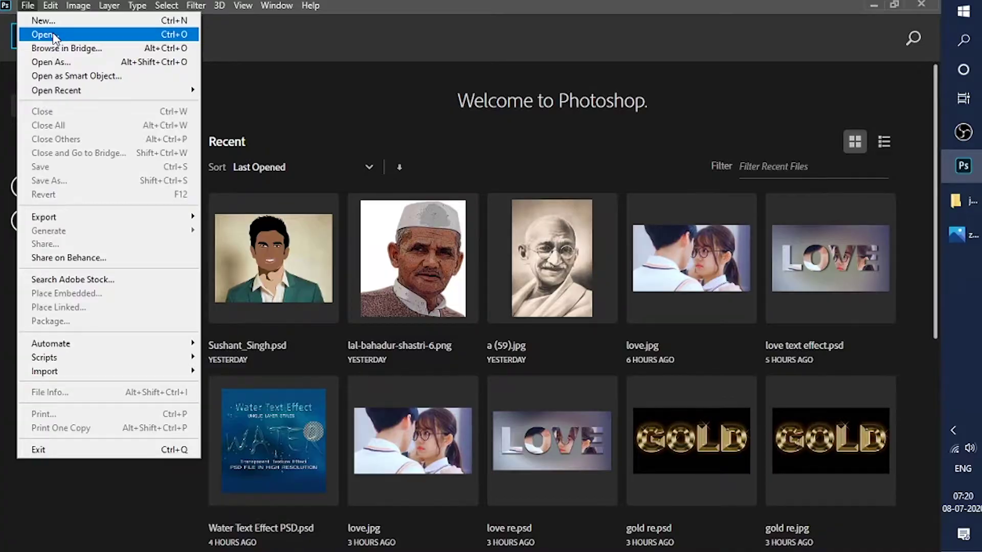
# Open the portrait photo ss.jpeg from the 'for logo making' folder.
pyautogui.click(40, 37)
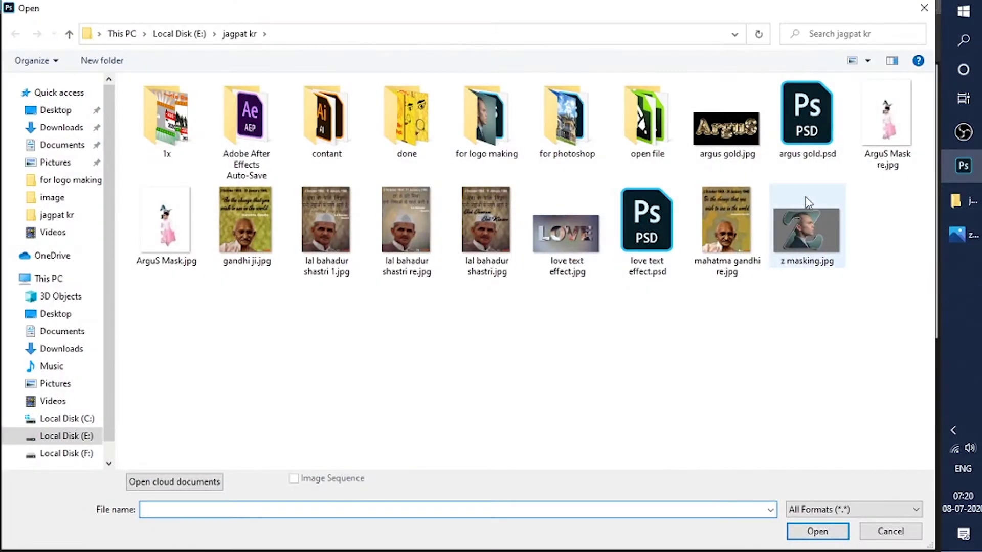
pyautogui.click(806, 215)
pyautogui.doubleClick(462, 153)
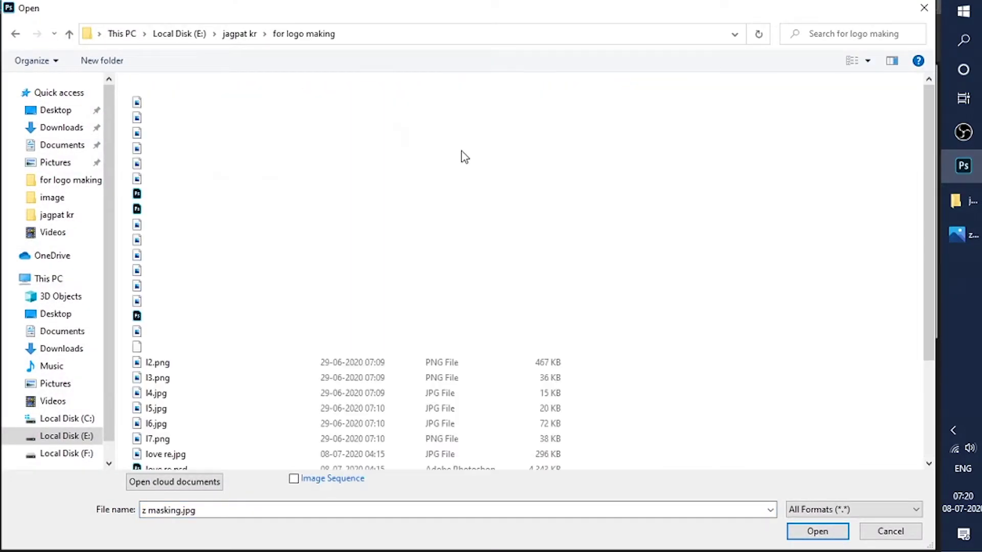
pyautogui.click(709, 344)
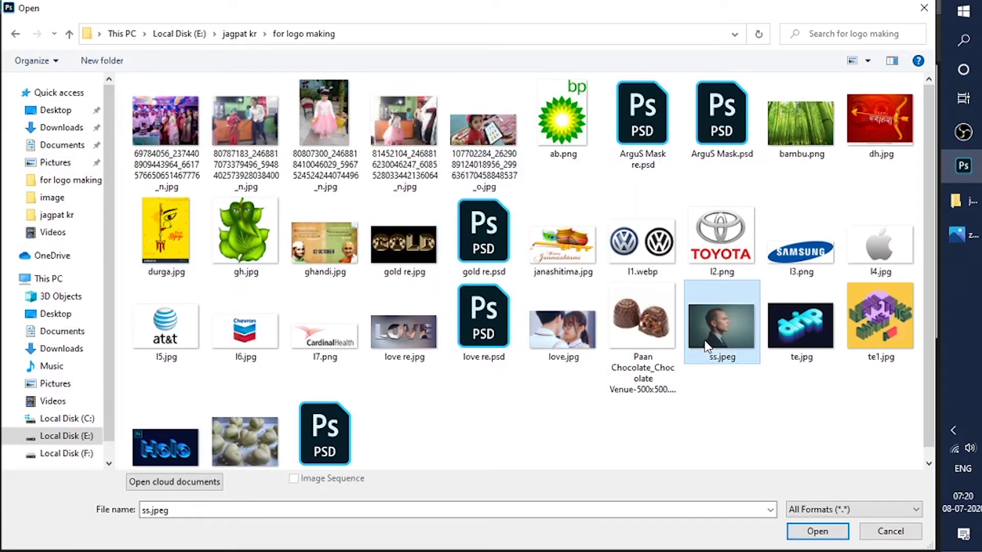
pyautogui.click(799, 534)
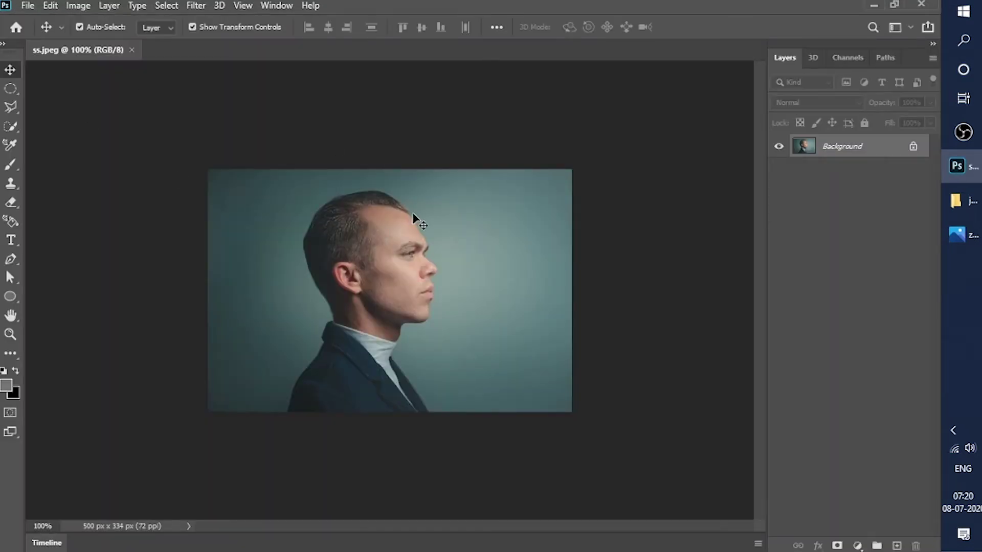
# Duplicate the Background layer and delete the original, leaving only Background copy.
pyautogui.scroll(2, 420, 236)
pyautogui.scroll(1, 422, 235)
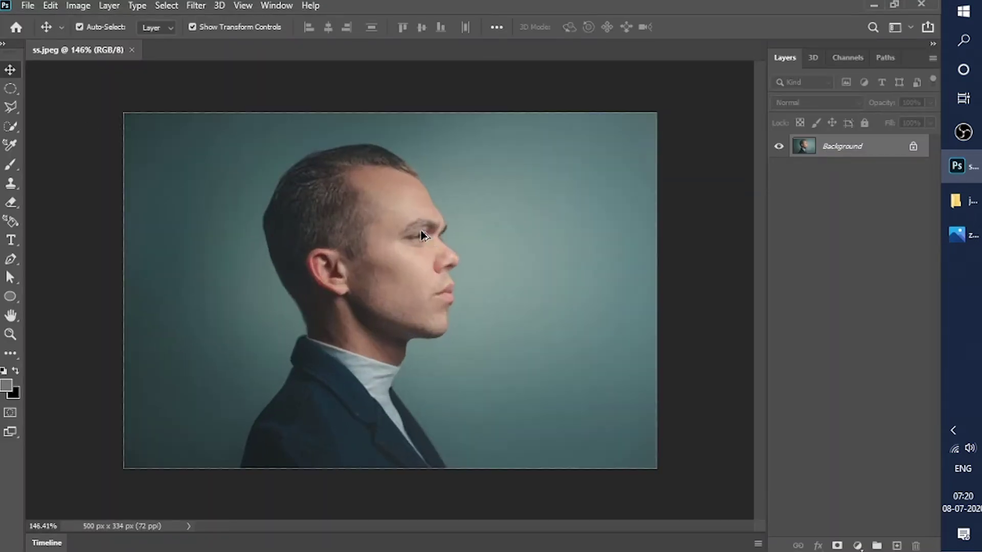
pyautogui.rightClick(801, 147)
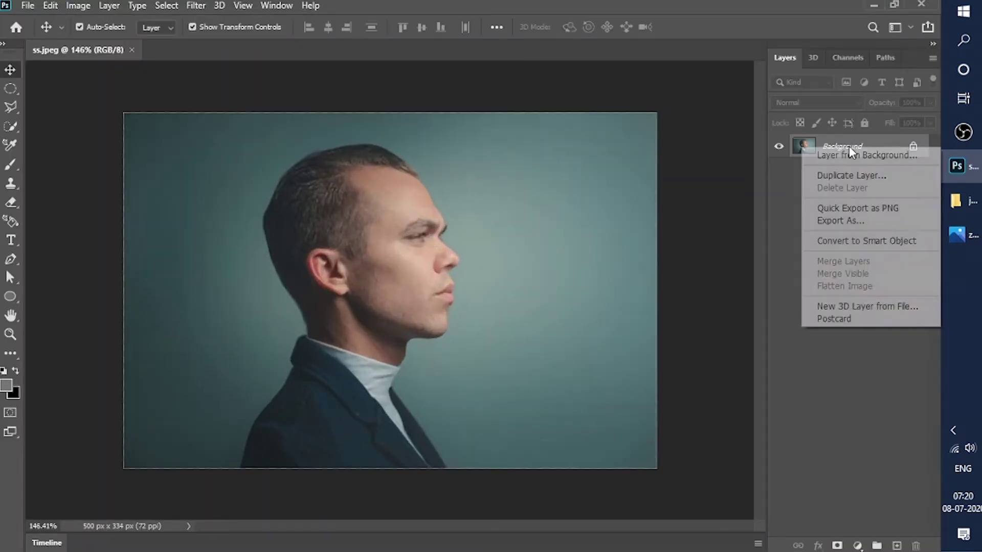
pyautogui.click(848, 177)
pyautogui.click(516, 178)
pyautogui.click(888, 195)
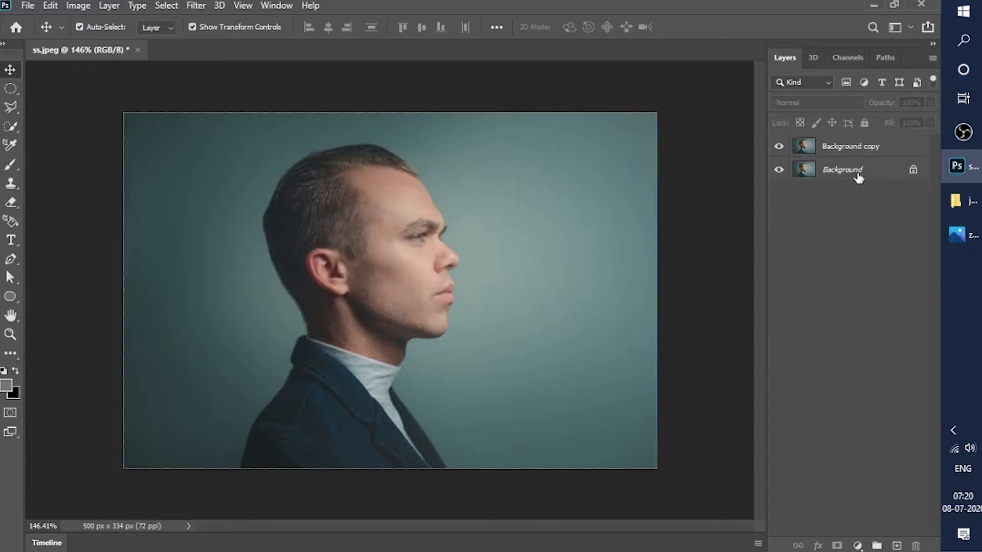
pyautogui.click(857, 174)
pyautogui.press('Delete')
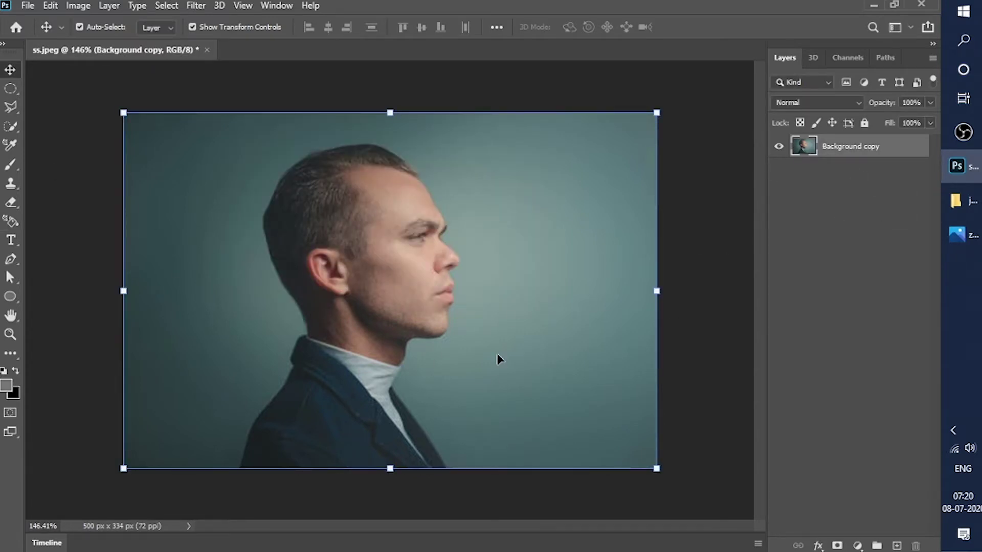
# Add a text layer with the letter Z over the man's head.
pyautogui.click(10, 240)
pyautogui.click(276, 198)
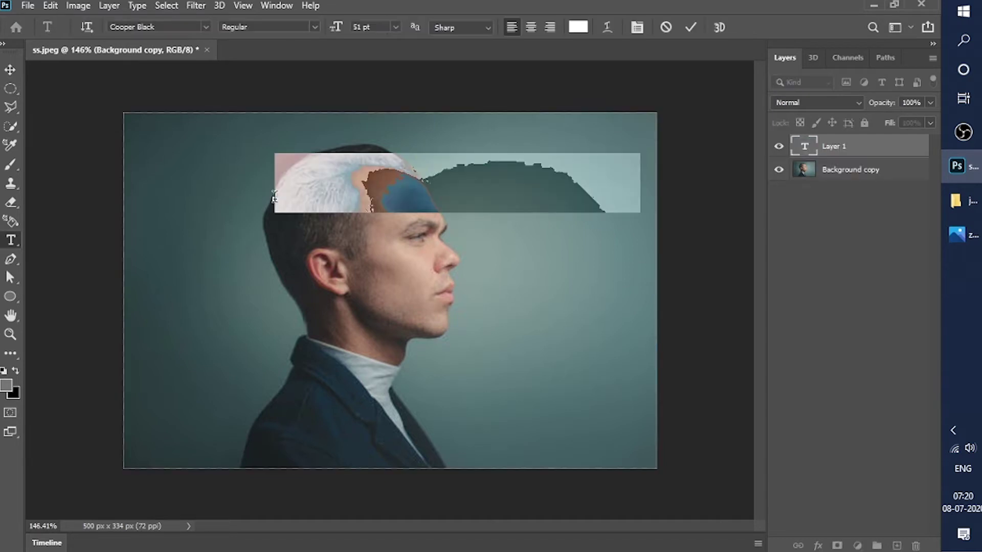
pyautogui.write('Z')
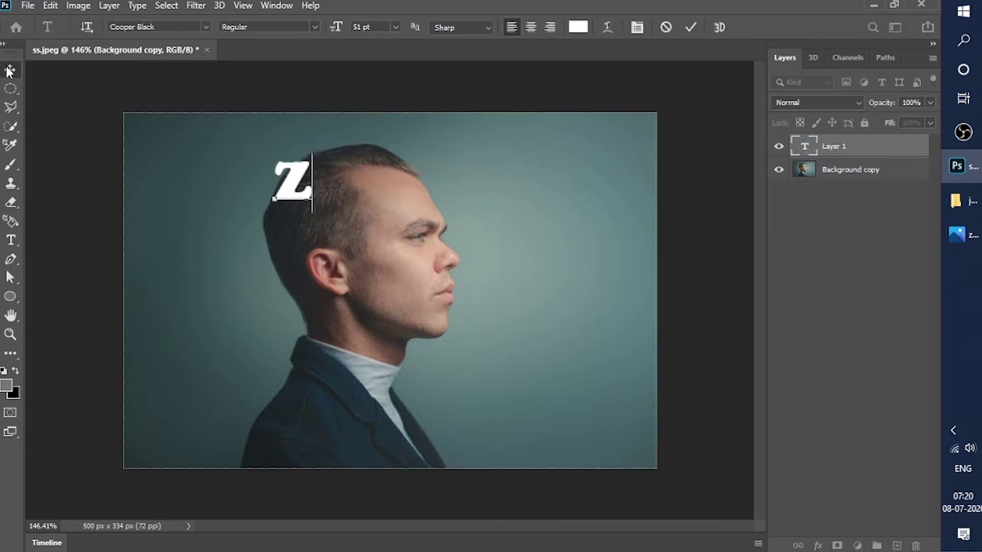
# Scale and position the Z to cover most of the portrait over the head and face.
pyautogui.click(10, 69)
pyautogui.moveTo(312, 202)
pyautogui.mouseDown()
pyautogui.moveTo(263, 184)
pyautogui.moveTo(611, 502)
pyautogui.mouseUp()
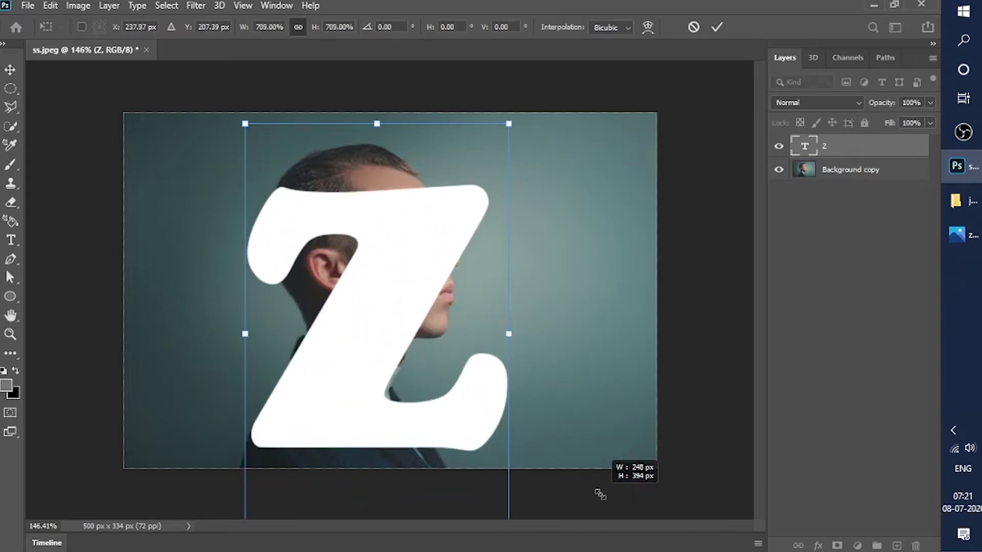
pyautogui.moveTo(424, 322); pyautogui.dragTo(388, 261)
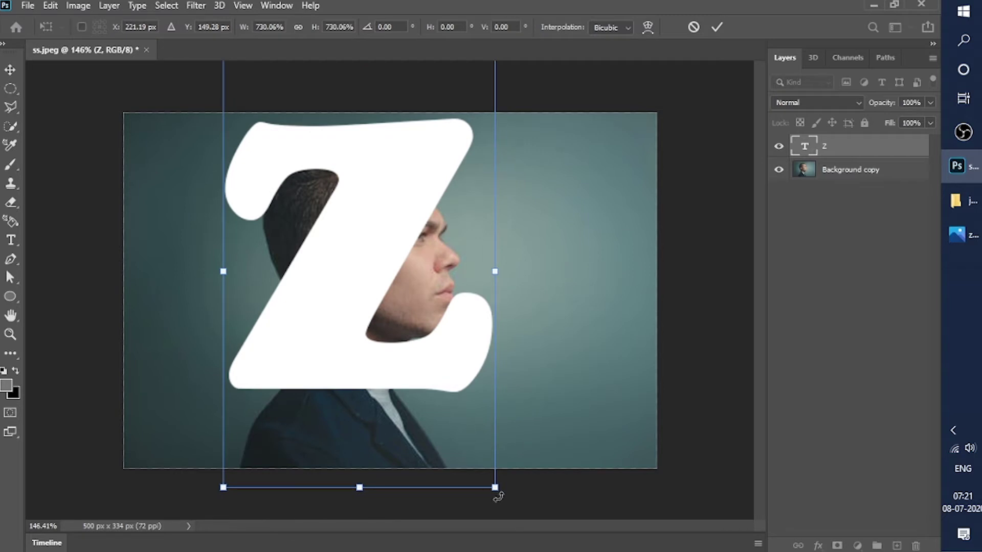
pyautogui.moveTo(495, 488)
pyautogui.mouseDown()
pyautogui.moveTo(596, 546)
pyautogui.moveTo(588, 534)
pyautogui.mouseUp()
pyautogui.moveTo(362, 333)
pyautogui.mouseDown()
pyautogui.moveTo(347, 327)
pyautogui.moveTo(349, 345)
pyautogui.mouseUp()
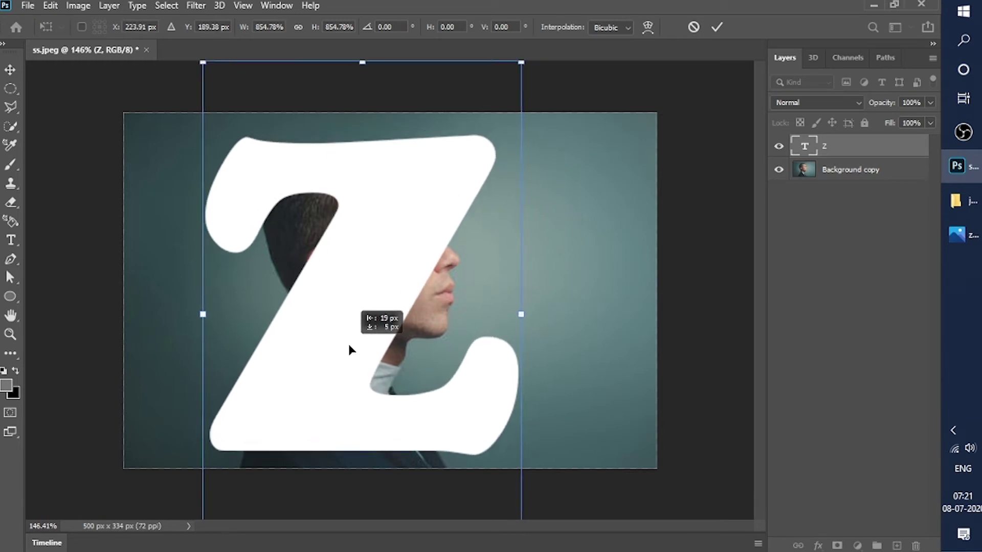
pyautogui.press('Return')
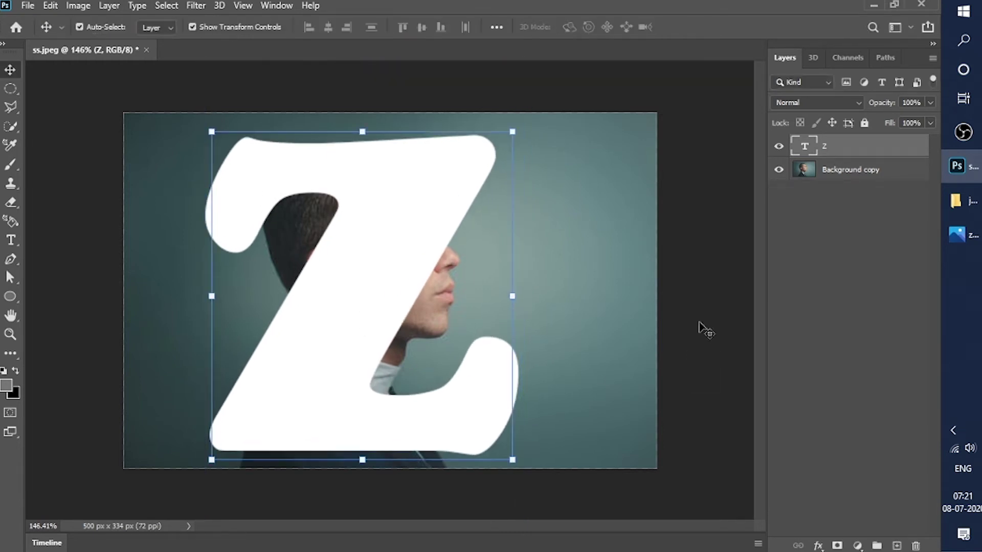
# Duplicate the photo layer, move Background copy 2 above the Z and clip it to the Z.
pyautogui.click(837, 179)
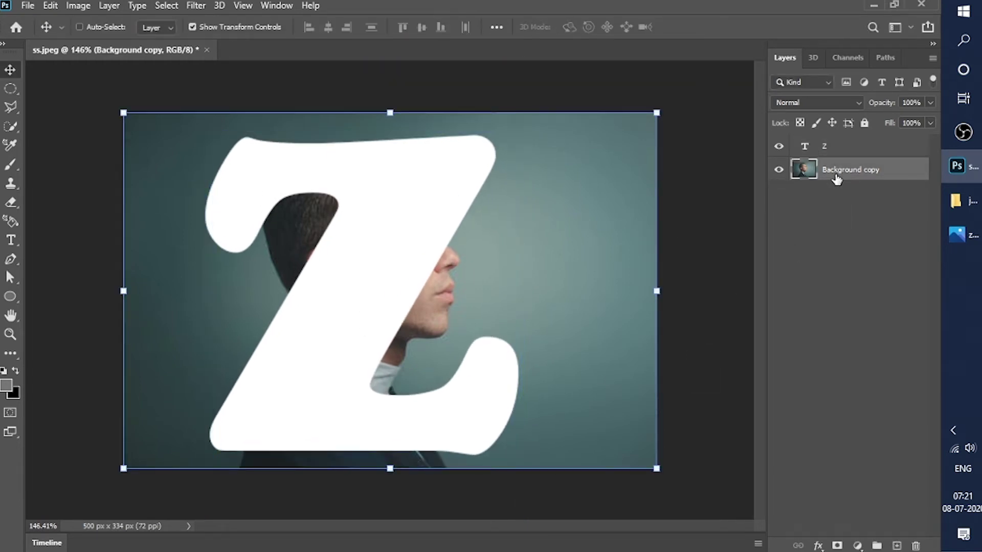
pyautogui.hotkey('ctrl', 'j')
pyautogui.hotkey('ctrl', 'j')
pyautogui.moveTo(837, 171); pyautogui.dragTo(823, 148)
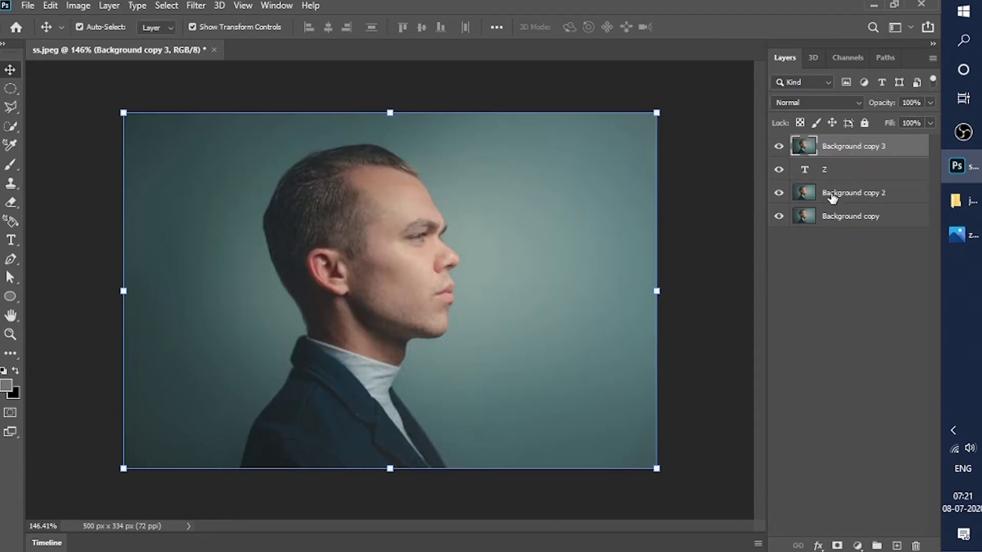
pyautogui.moveTo(832, 195)
pyautogui.mouseDown()
pyautogui.moveTo(806, 163)
pyautogui.moveTo(824, 172)
pyautogui.mouseUp()
pyautogui.rightClick(831, 174)
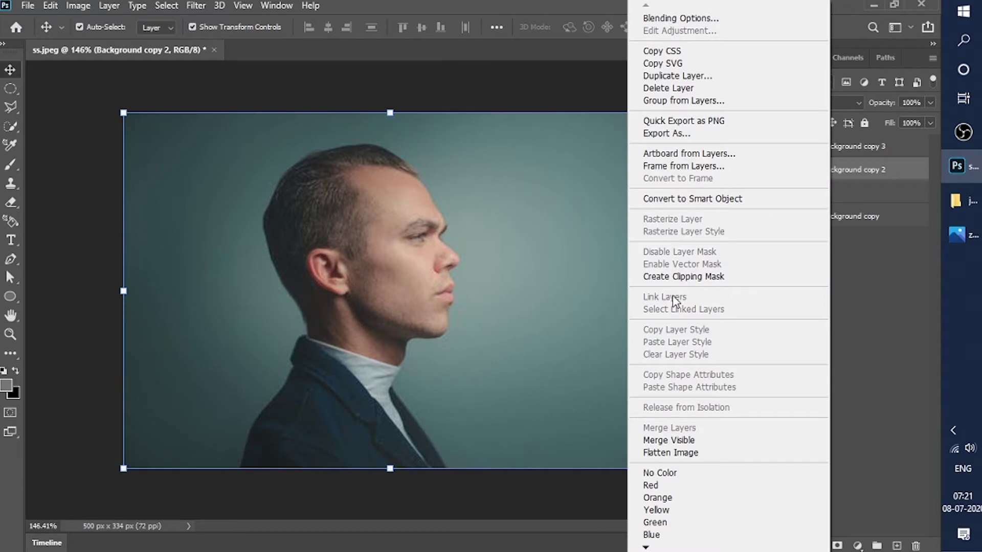
pyautogui.click(674, 276)
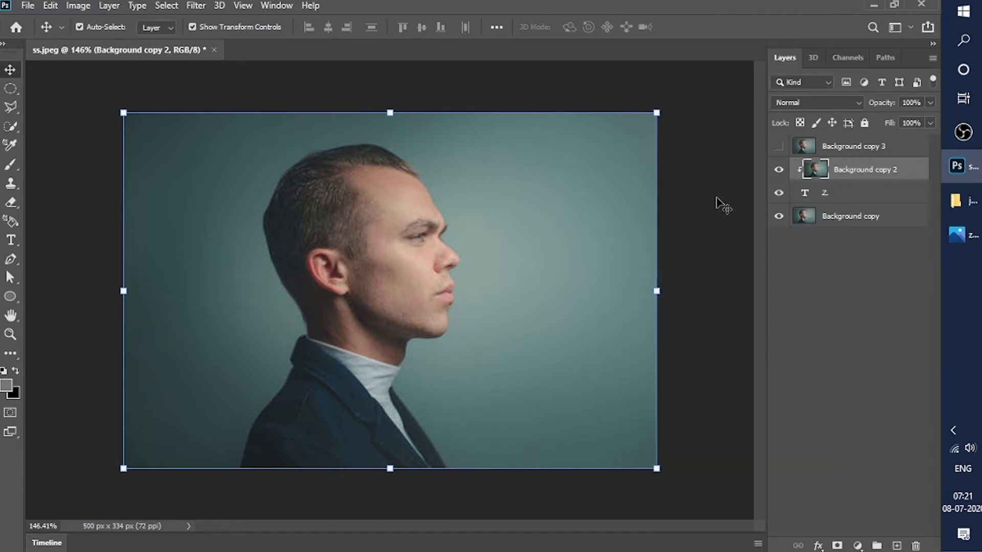
# Hide the top photo copy and fill the bottom Background copy with solid grey.
pyautogui.click(781, 216)
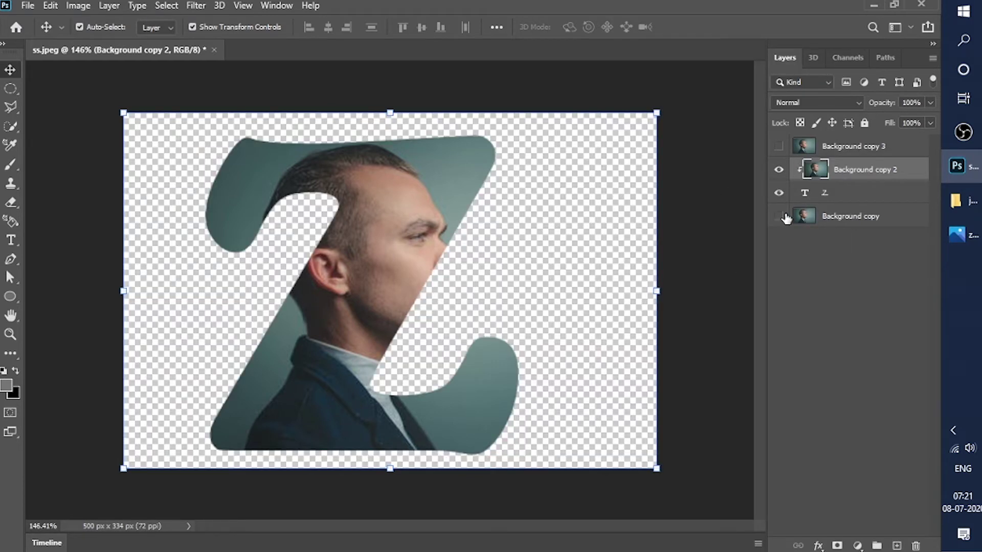
pyautogui.click(832, 220)
pyautogui.click(779, 216)
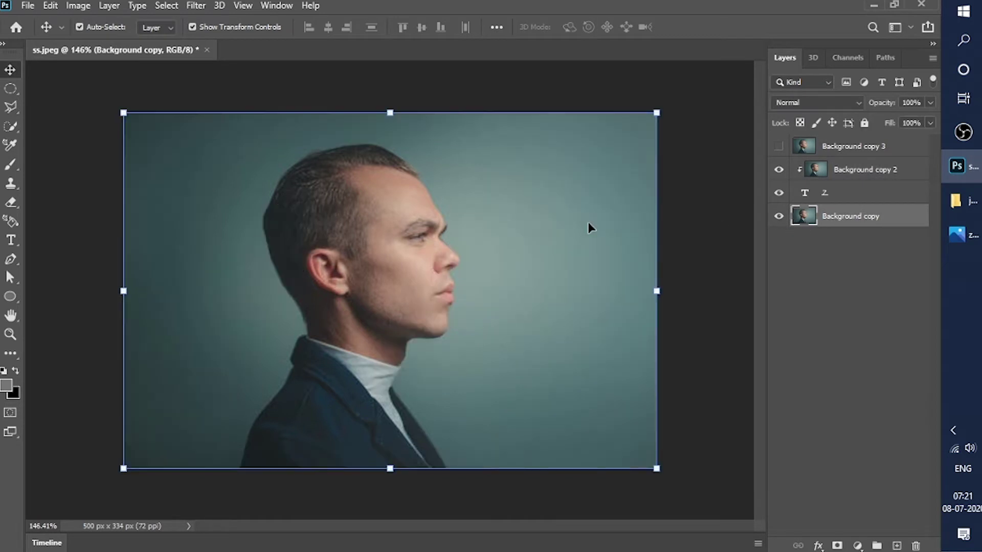
pyautogui.hotkey('alt', 'BackSpace')
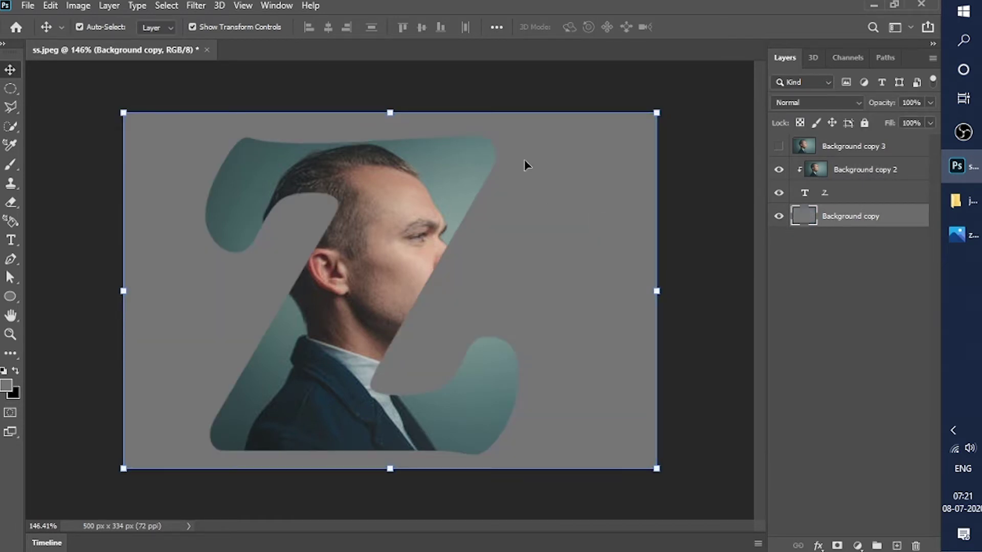
pyautogui.click(816, 318)
# Show Background copy 3 and make it active with the Quick Selection Tool chosen.
pyautogui.click(778, 149)
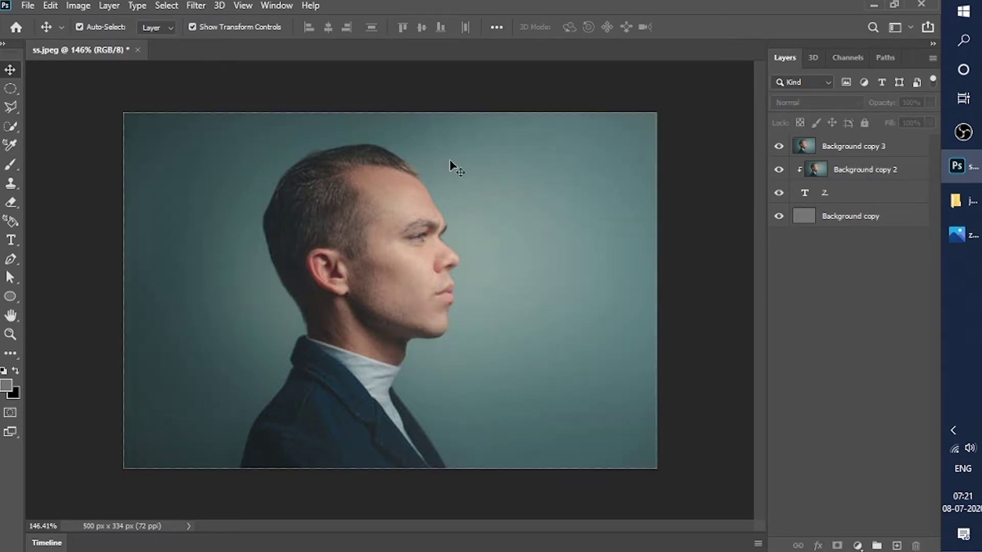
pyautogui.rightClick(12, 123)
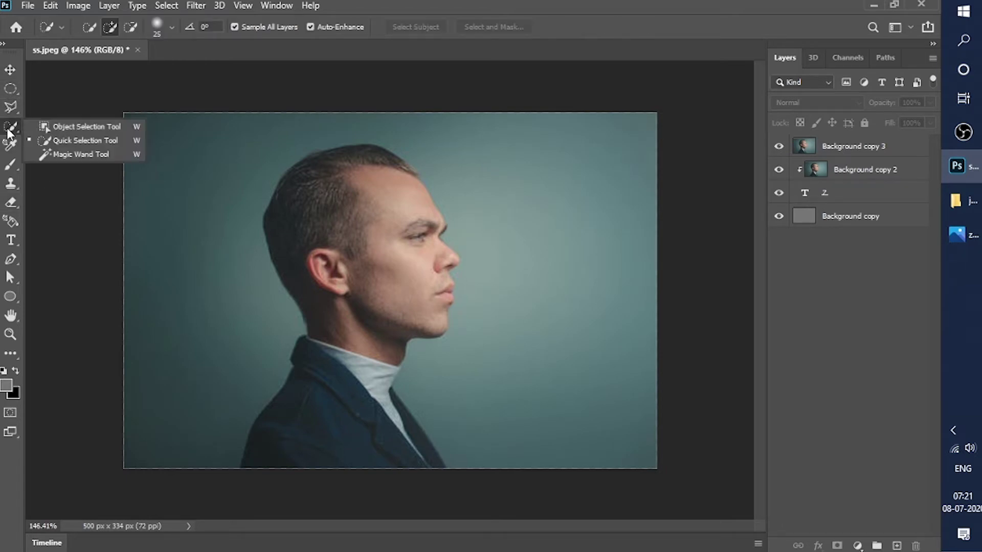
pyautogui.click(48, 139)
pyautogui.click(859, 147)
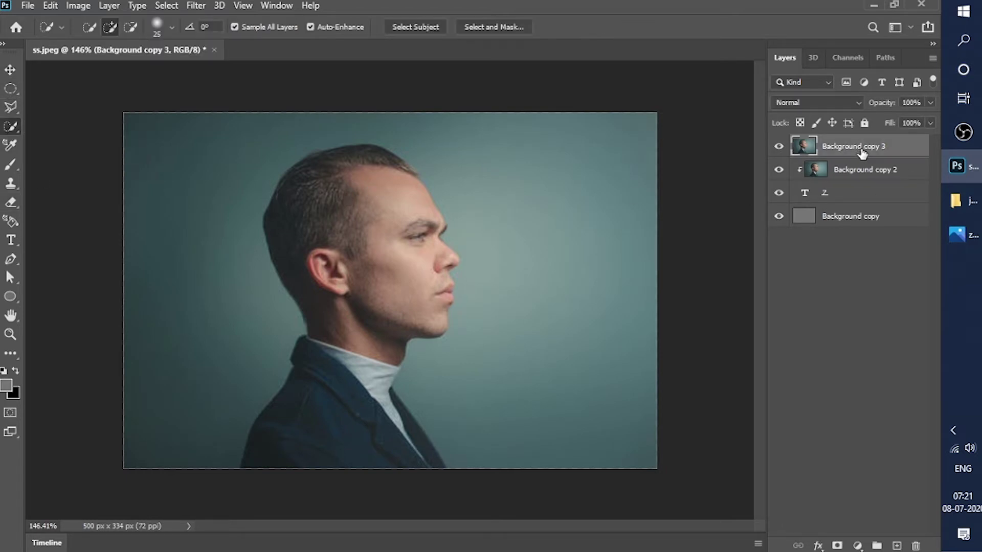
# Select the man's head, face and neck on Background copy 3.
pyautogui.moveTo(327, 192)
pyautogui.mouseDown()
pyautogui.moveTo(382, 194)
pyautogui.moveTo(375, 170)
pyautogui.moveTo(326, 249)
pyautogui.moveTo(389, 306)
pyautogui.mouseUp()
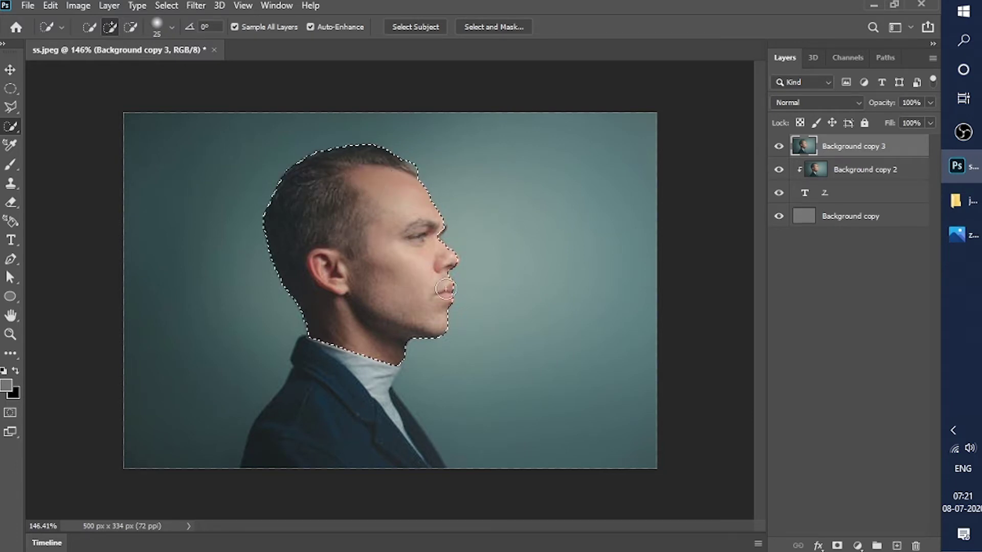
pyautogui.hotkey('ctrl', 'd')
pyautogui.moveTo(343, 174)
pyautogui.mouseDown()
pyautogui.moveTo(368, 247)
pyautogui.moveTo(404, 212)
pyautogui.mouseUp()
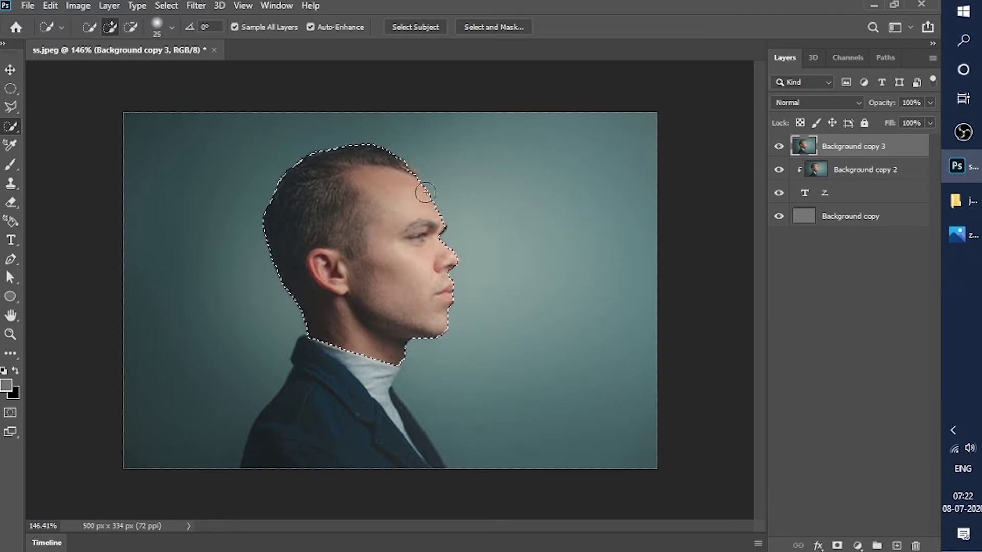
pyautogui.scroll(3, 406, 187)
pyautogui.scroll(2, 405, 187)
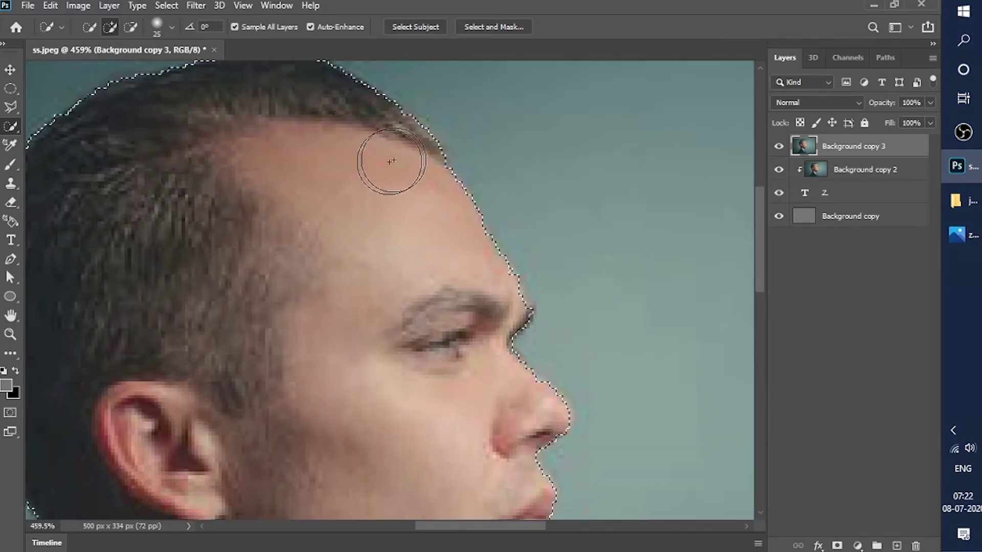
pyautogui.scroll(-1, 454, 213)
pyautogui.scroll(-1, 454, 212)
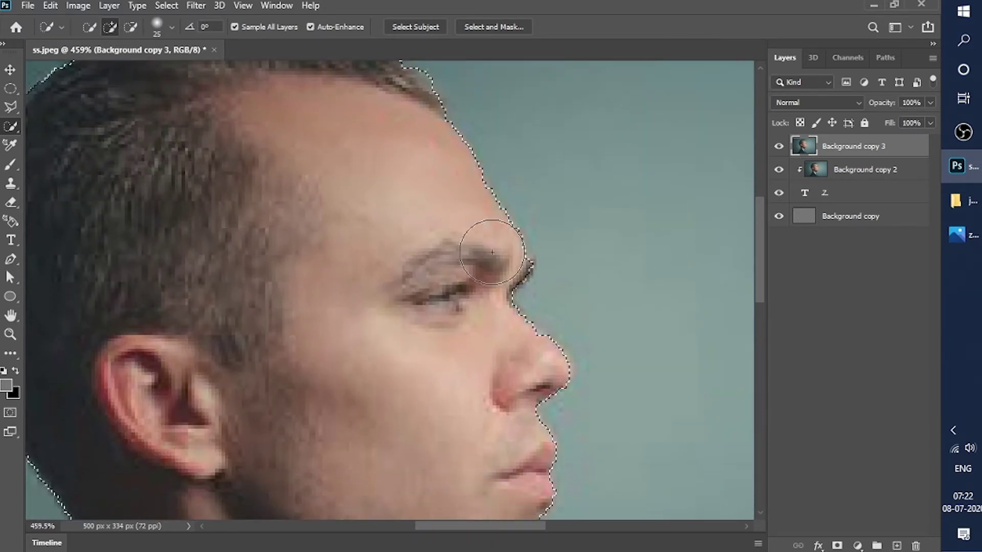
pyautogui.scroll(-3, 562, 266)
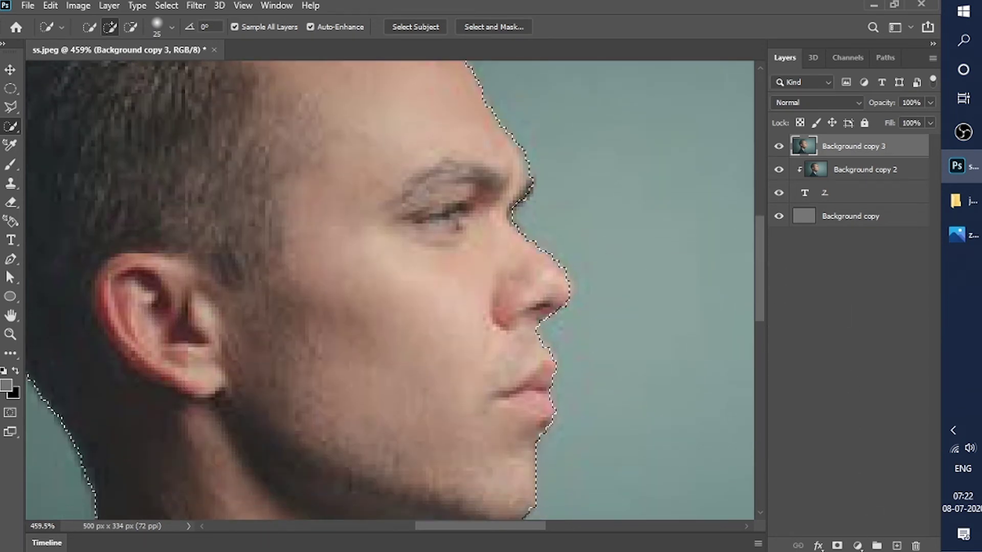
# Add a layer mask to Background copy 3 from the head selection.
pyautogui.click(837, 545)
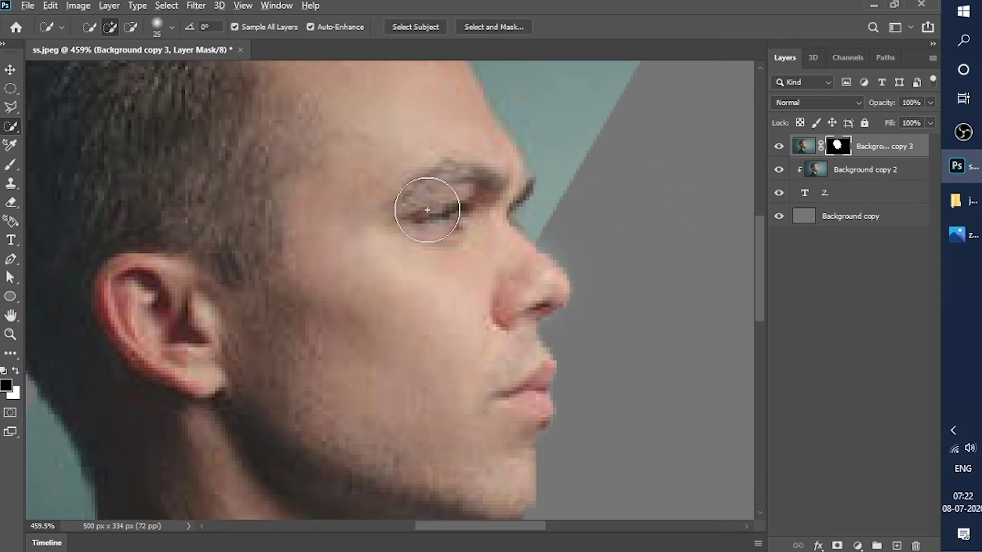
pyautogui.scroll(-4, 432, 204)
pyautogui.scroll(-1, 432, 204)
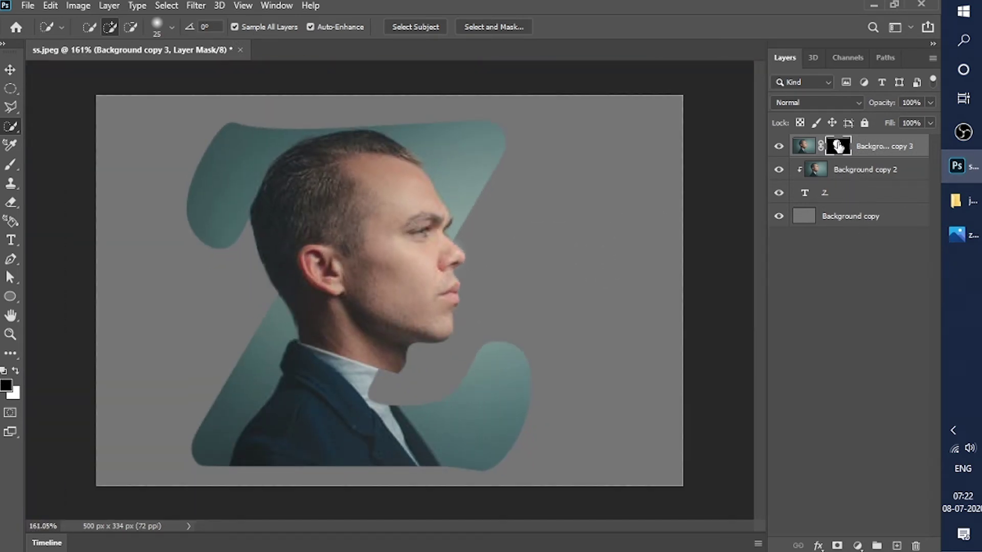
# Paint black on the mask to hide hair and collar inside the Z's gaps.
pyautogui.click(11, 165)
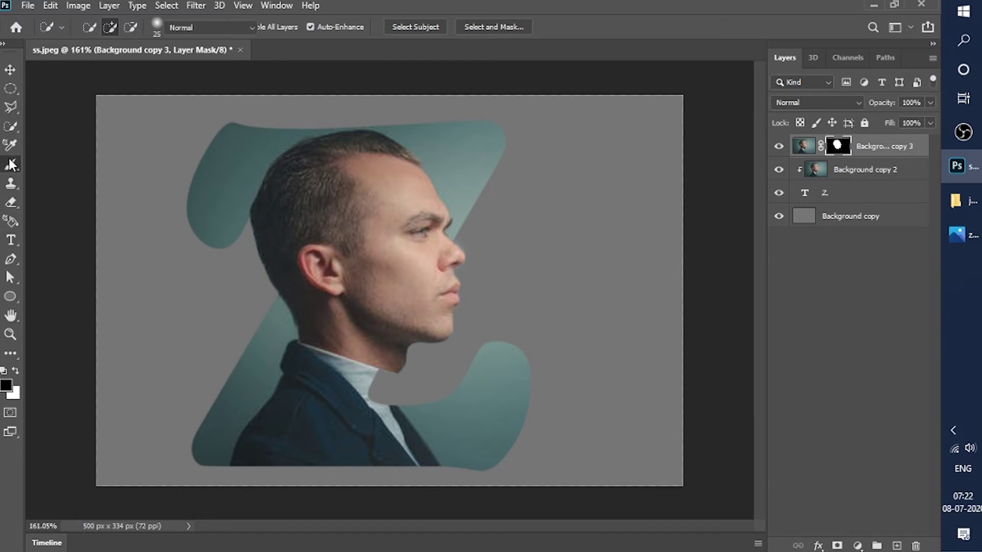
pyautogui.moveTo(332, 193)
pyautogui.mouseDown()
pyautogui.moveTo(258, 194)
pyautogui.moveTo(286, 294)
pyautogui.mouseUp()
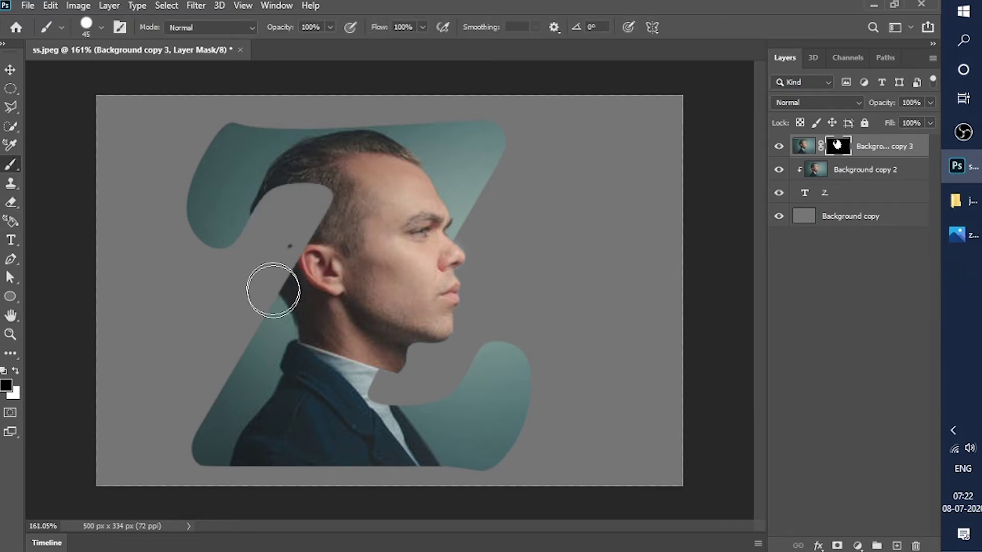
pyautogui.hotkey('ctrl', 'z')
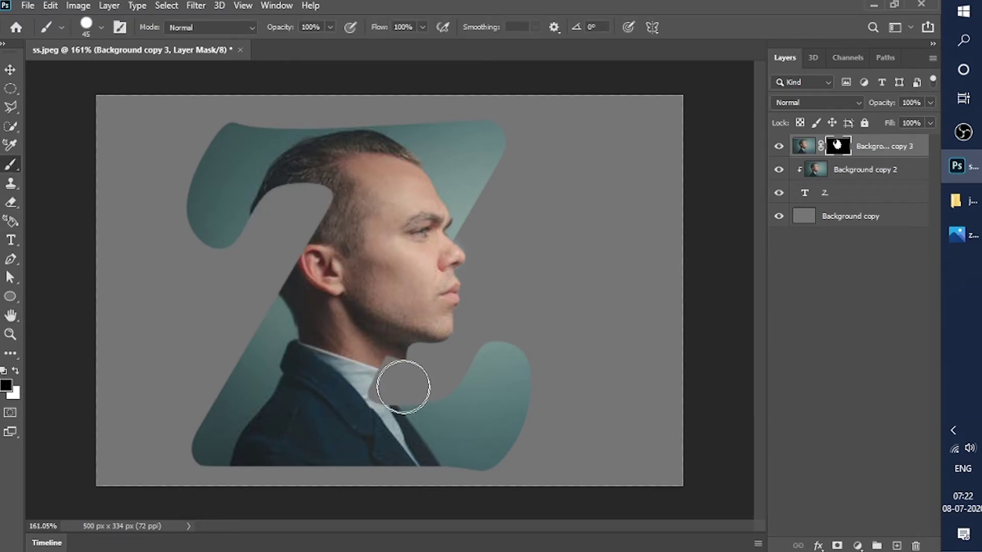
pyautogui.moveTo(403, 387); pyautogui.dragTo(408, 373)
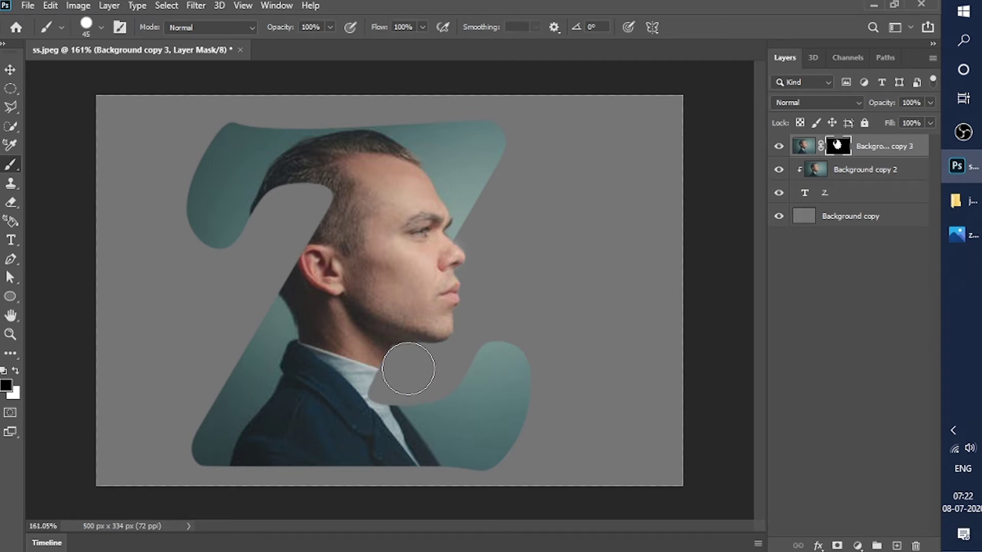
pyautogui.moveTo(408, 369); pyautogui.dragTo(405, 379)
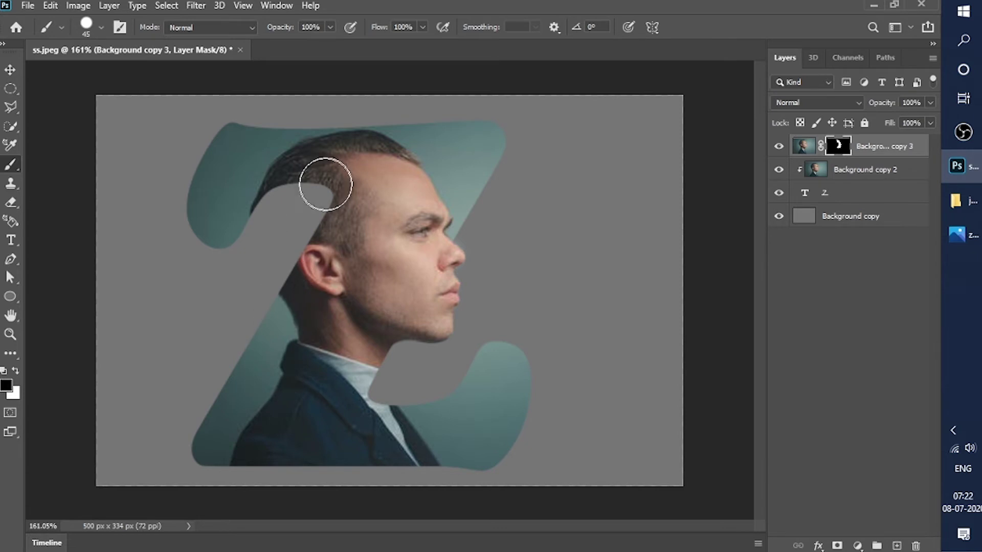
pyautogui.moveTo(361, 324); pyautogui.dragTo(347, 394)
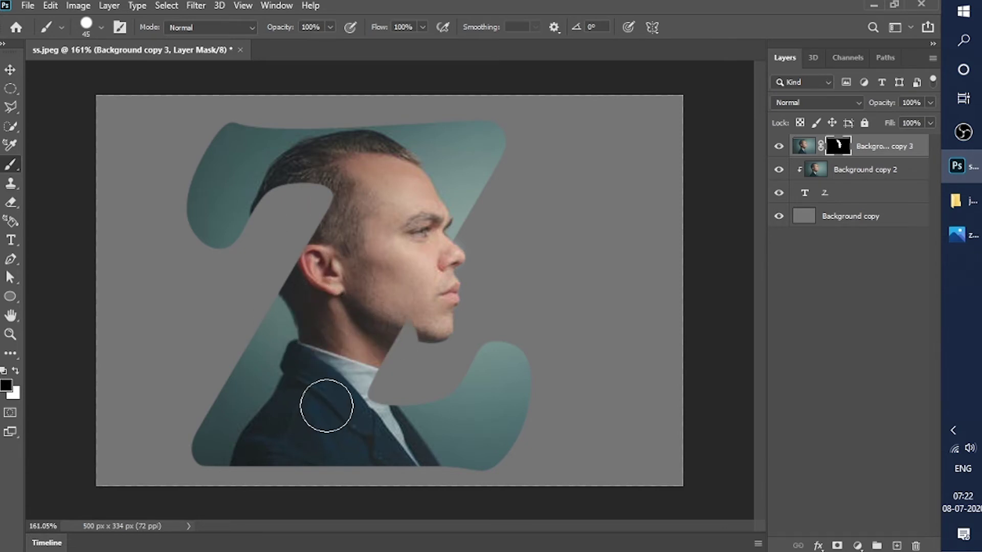
pyautogui.hotkey('ctrl', 'z')
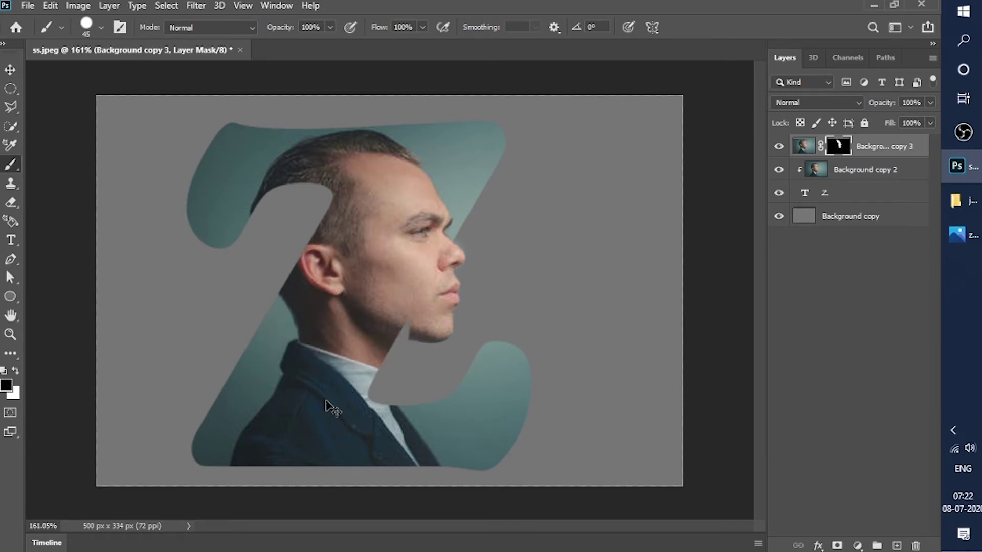
pyautogui.hotkey('ctrl', 'z')
# Give the Z layer a drop shadow at 75% opacity with a shorter distance.
pyautogui.click(843, 197)
pyautogui.click(818, 546)
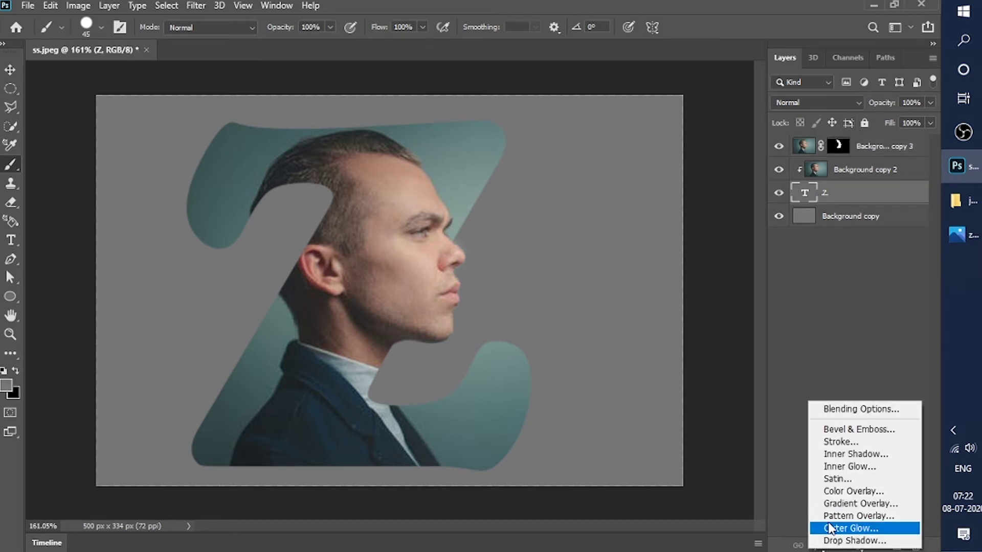
pyautogui.click(849, 429)
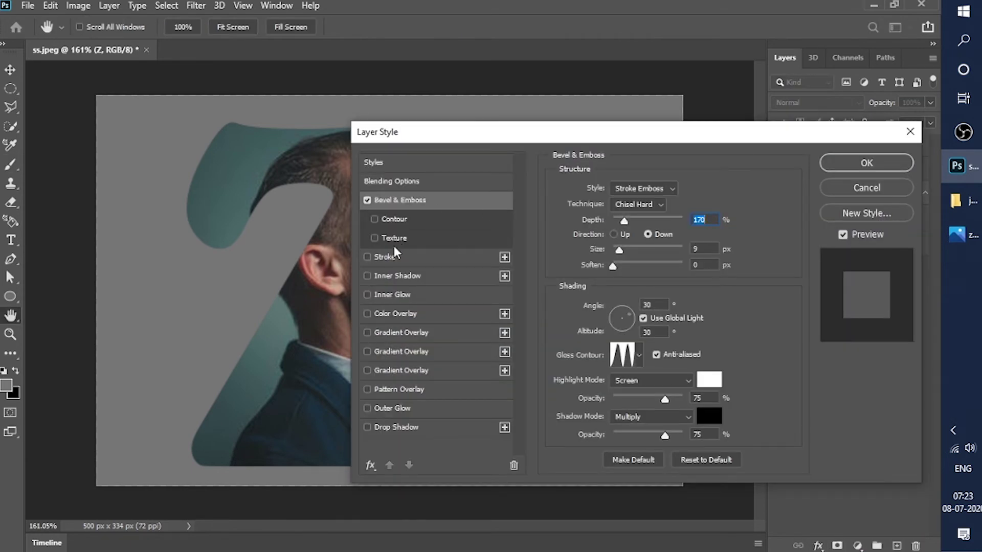
pyautogui.click(385, 427)
pyautogui.moveTo(564, 123); pyautogui.dragTo(450, 110)
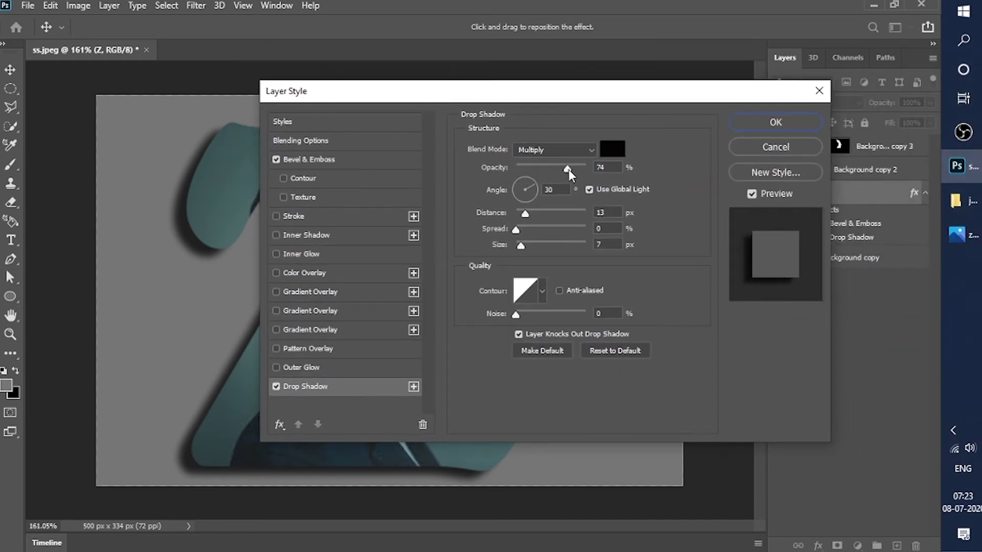
pyautogui.moveTo(573, 171); pyautogui.dragTo(568, 171)
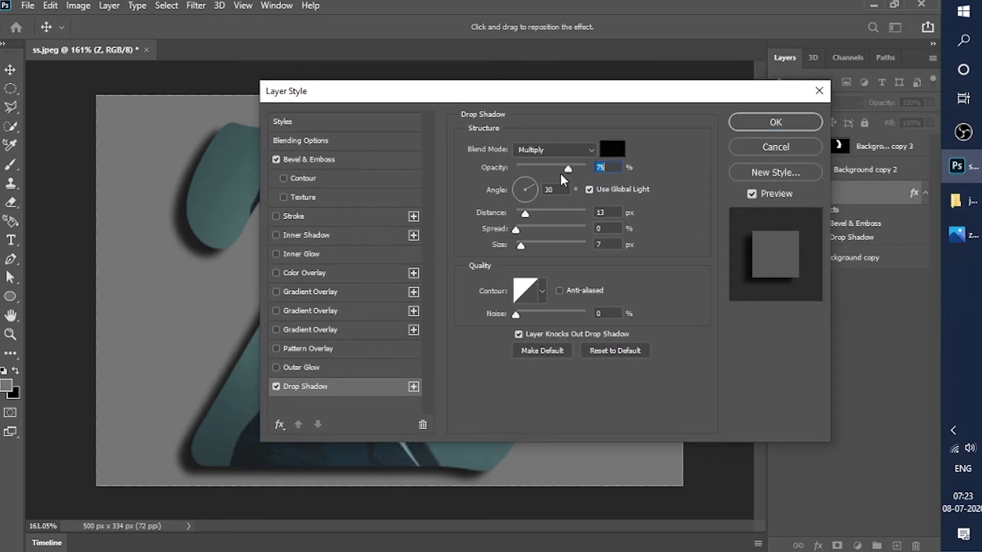
pyautogui.moveTo(526, 214)
pyautogui.mouseDown()
pyautogui.moveTo(518, 229)
pyautogui.moveTo(523, 214)
pyautogui.mouseUp()
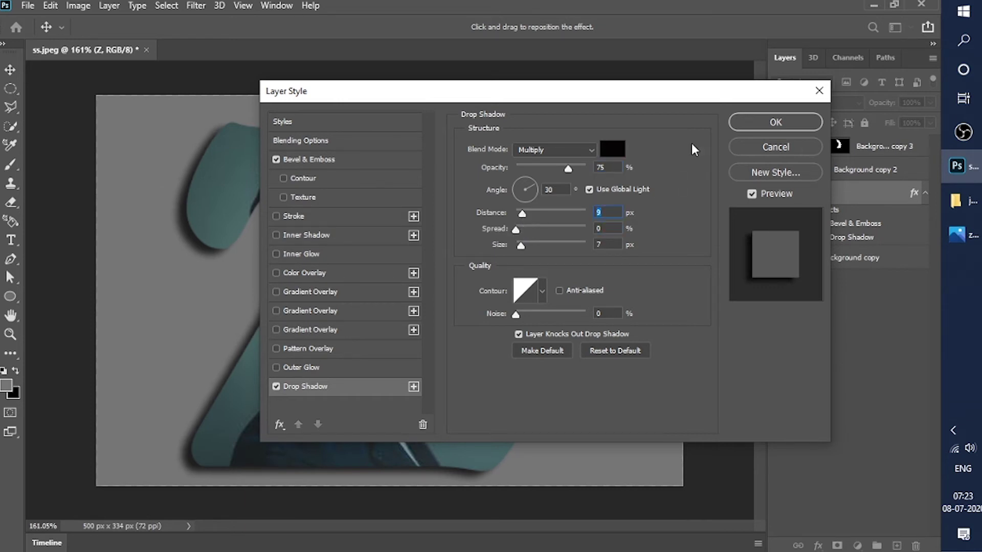
# Add a 5 px stroke around the Z in Layer Style.
pyautogui.click(292, 217)
pyautogui.moveTo(409, 92)
pyautogui.mouseDown()
pyautogui.moveTo(286, 359)
pyautogui.moveTo(357, 306)
pyautogui.moveTo(342, 274)
pyautogui.mouseUp()
pyautogui.click(484, 351)
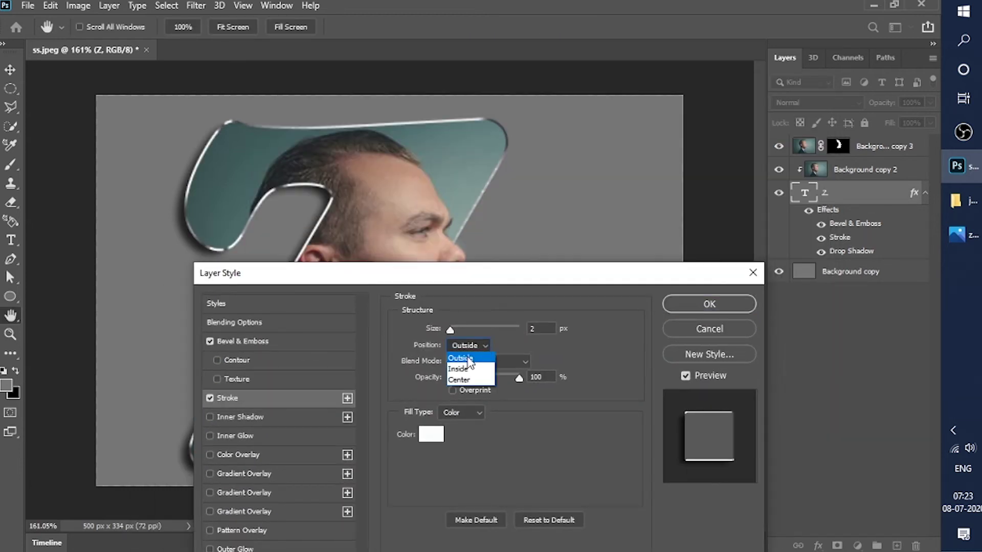
pyautogui.press('Escape')
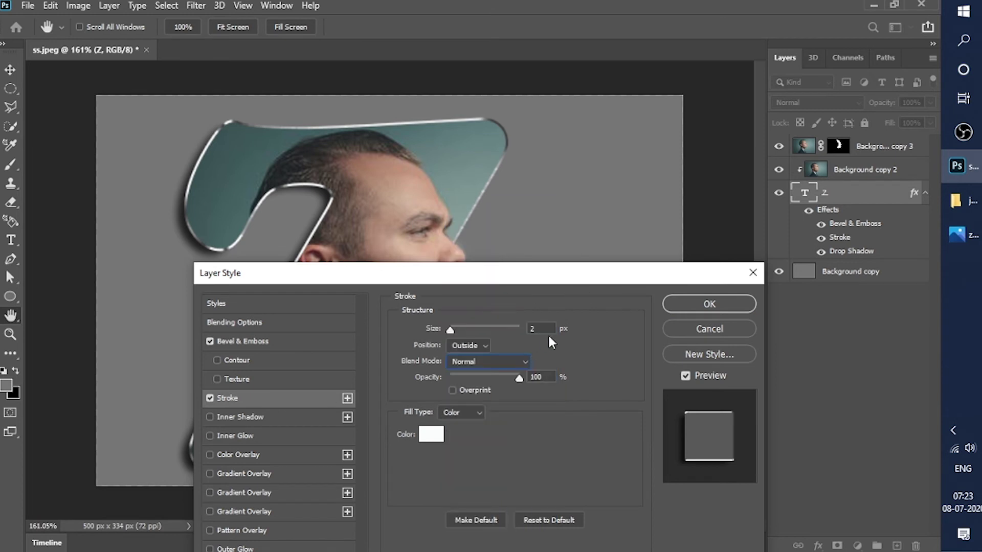
pyautogui.click(533, 328)
pyautogui.press('Up')
pyautogui.press('Up')
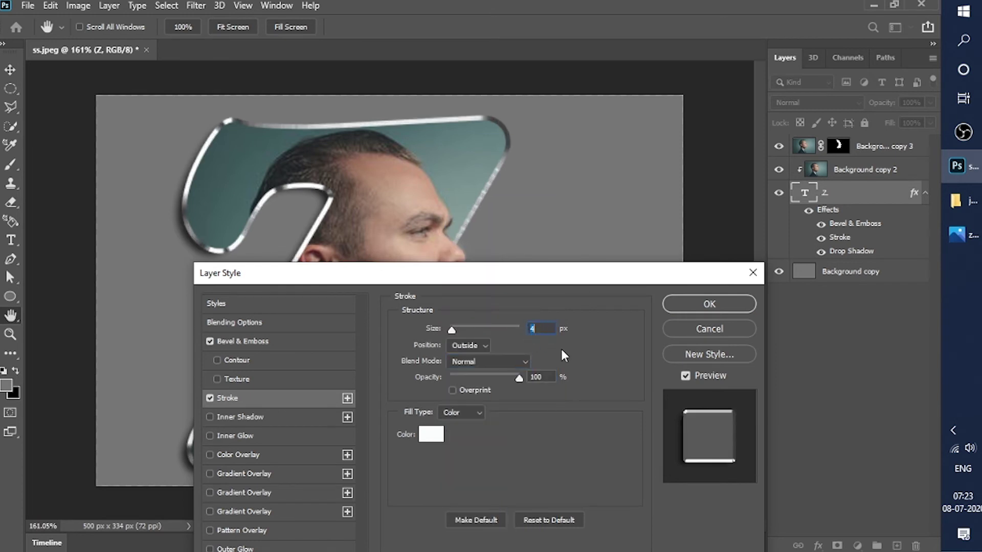
pyautogui.press('Up')
# Set the stroke colour to #ffffff and turn off Bevel & Emboss.
pyautogui.click(471, 412)
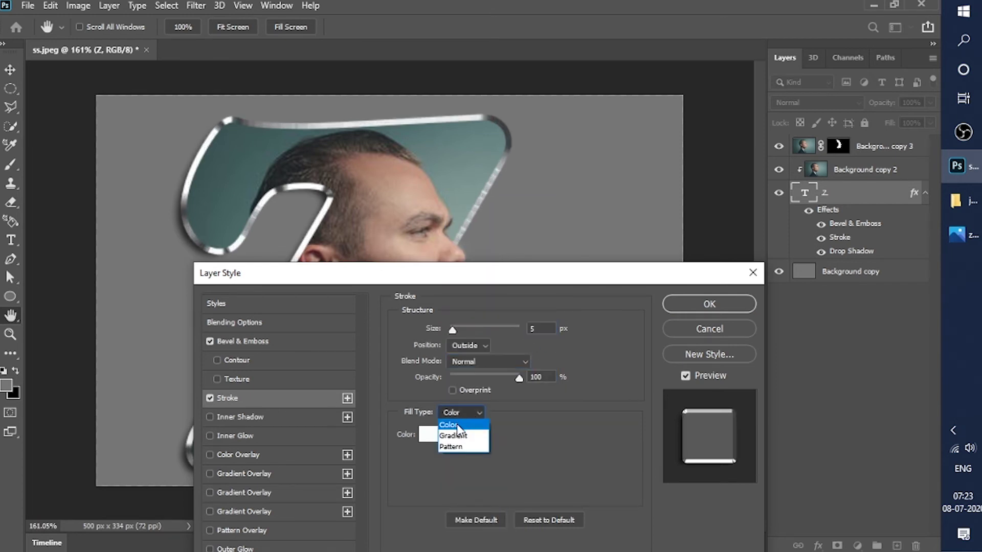
pyautogui.click(431, 434)
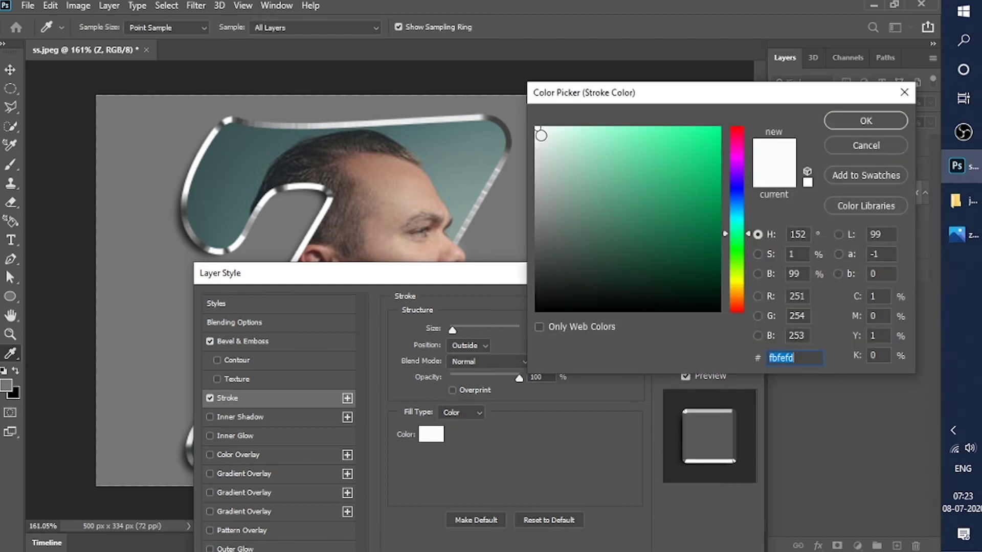
pyautogui.write('ffffff')
pyautogui.click(844, 126)
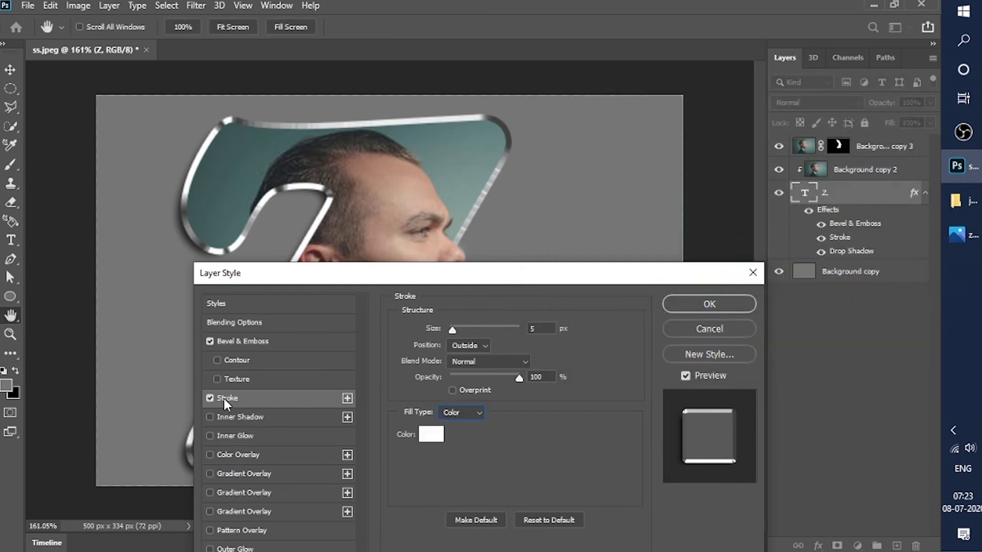
pyautogui.click(210, 340)
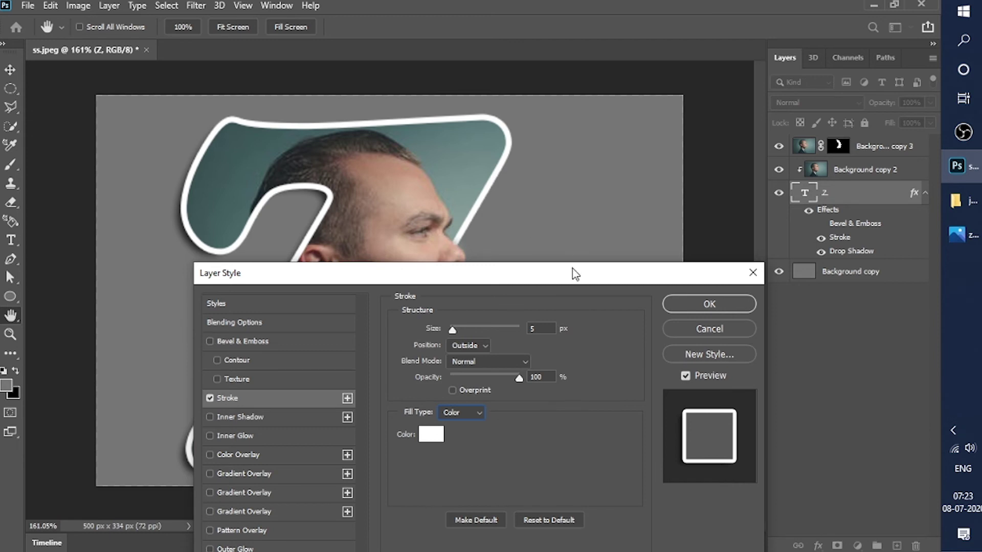
pyautogui.moveTo(575, 273); pyautogui.dragTo(664, 376)
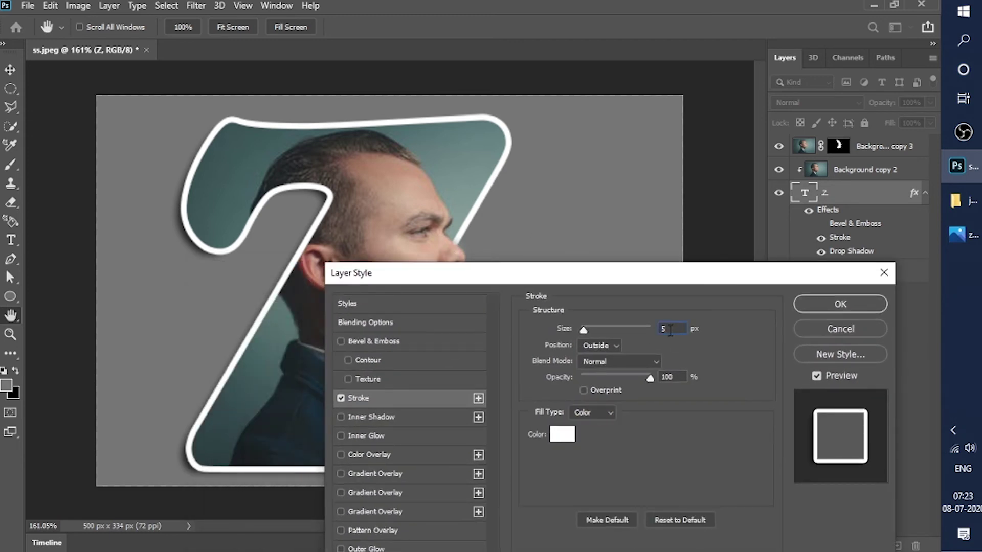
pyautogui.press('Tab')
# Apply the layer style and save the document on this computer as z masking re.psd.
pyautogui.click(877, 309)
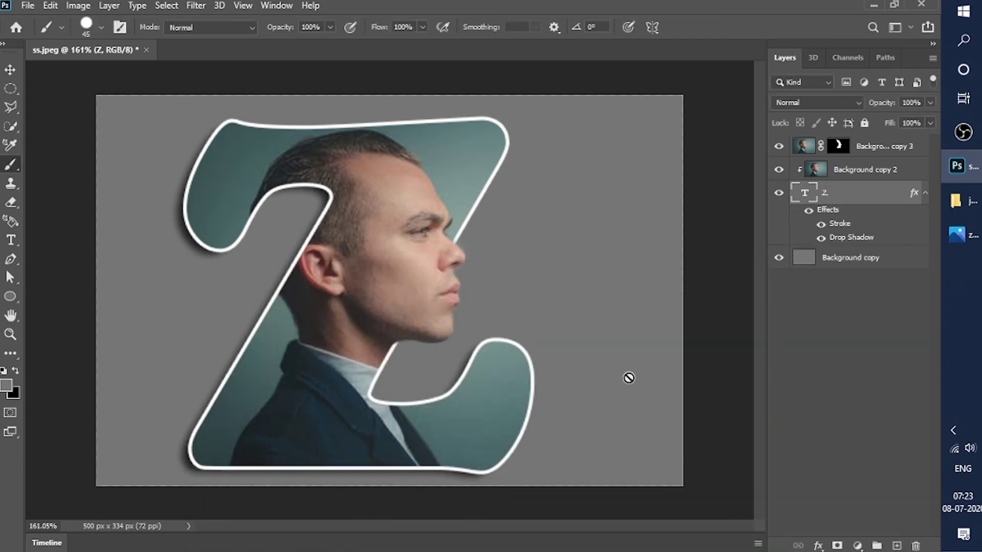
pyautogui.hotkey('ctrl', 's')
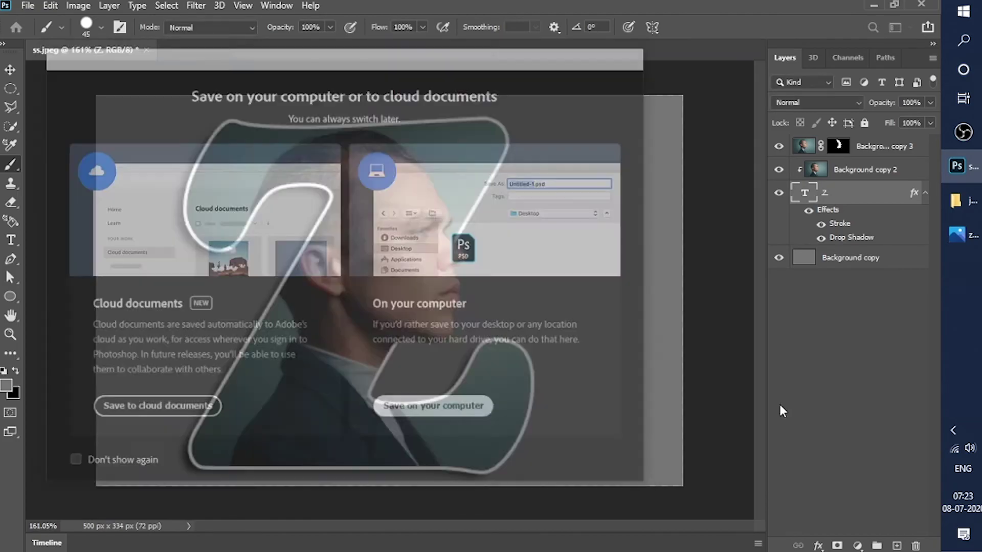
pyautogui.click(433, 405)
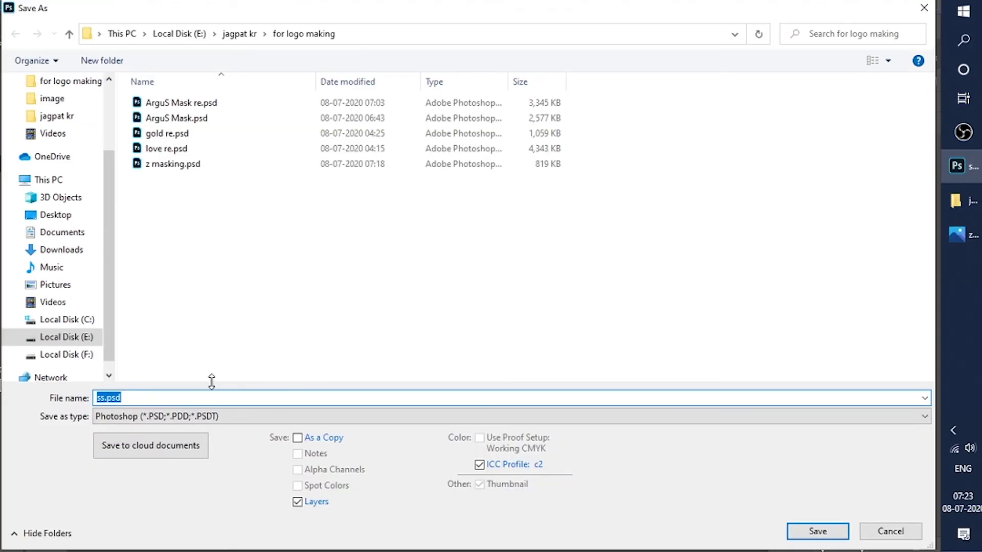
pyautogui.write('z')
pyautogui.press('Down')
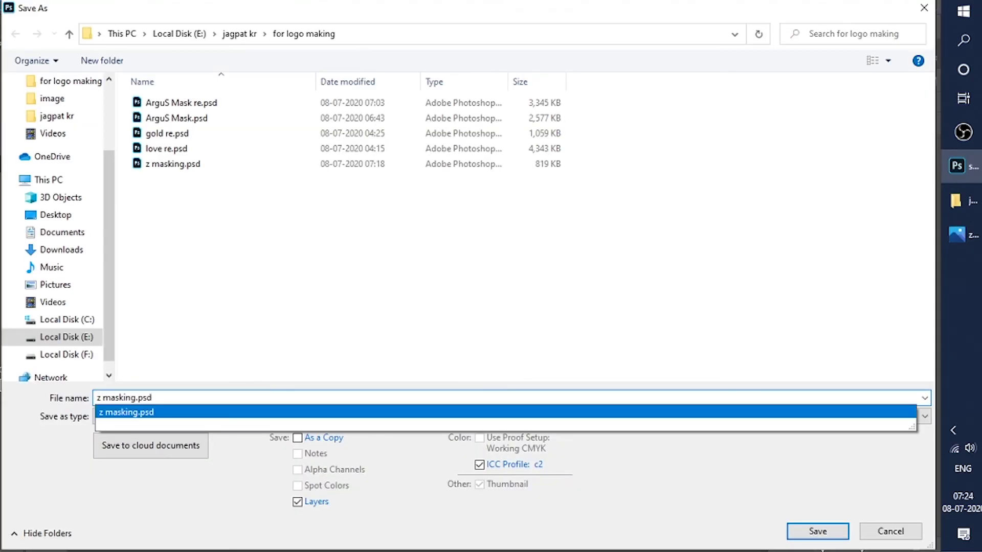
pyautogui.press('BackSpace')
pyautogui.press('BackSpace')
pyautogui.press('BackSpace')
pyautogui.write('re')
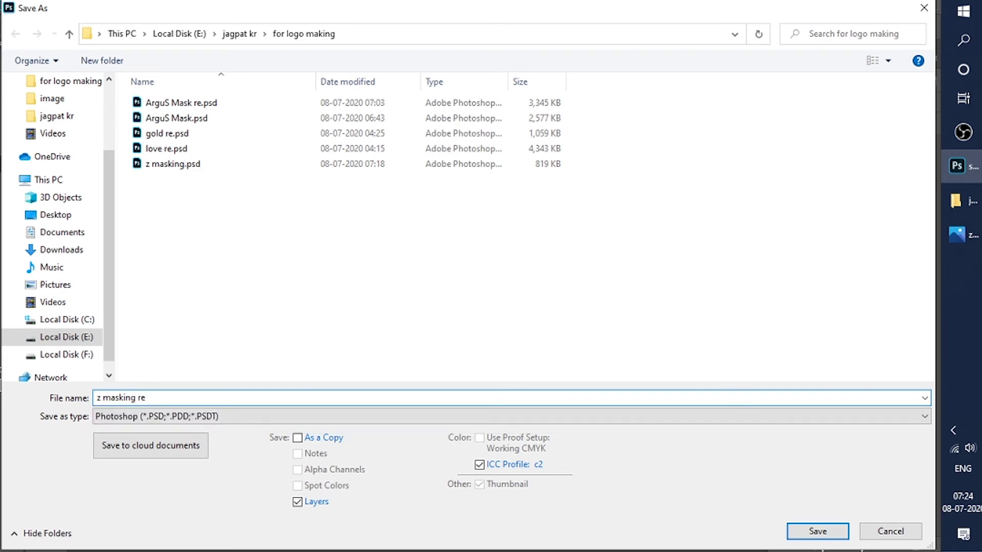
pyautogui.press('Return')
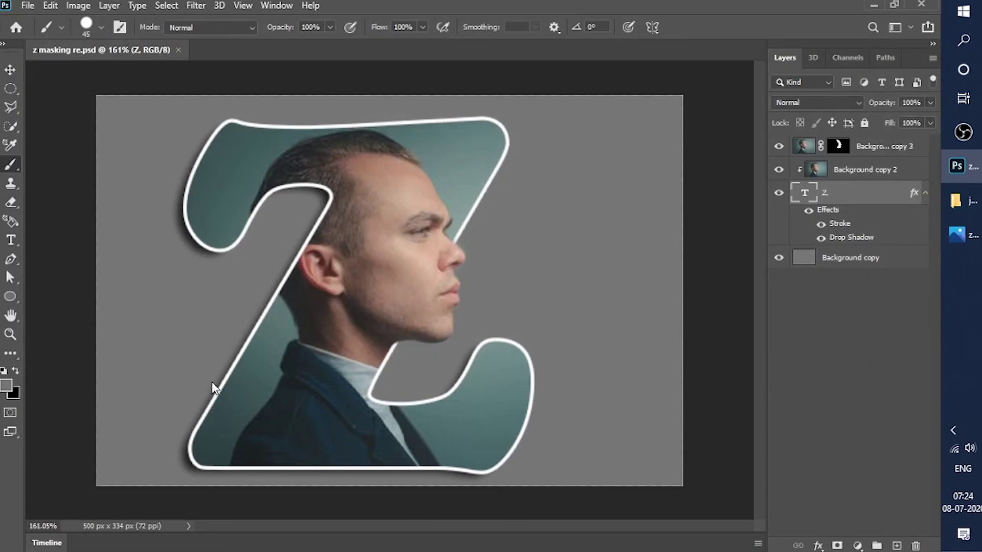
pyautogui.click(214, 389)
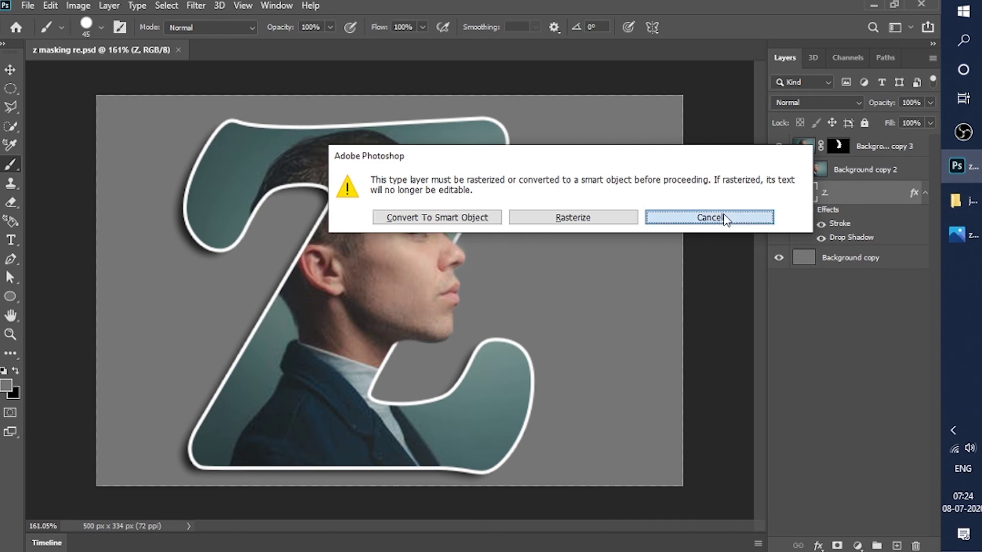
# Save a maximum-quality JPEG copy, z masking re.jpg, into the jagpat kr folder.
pyautogui.click(717, 225)
pyautogui.hotkey('ctrl', 'shift', 's')
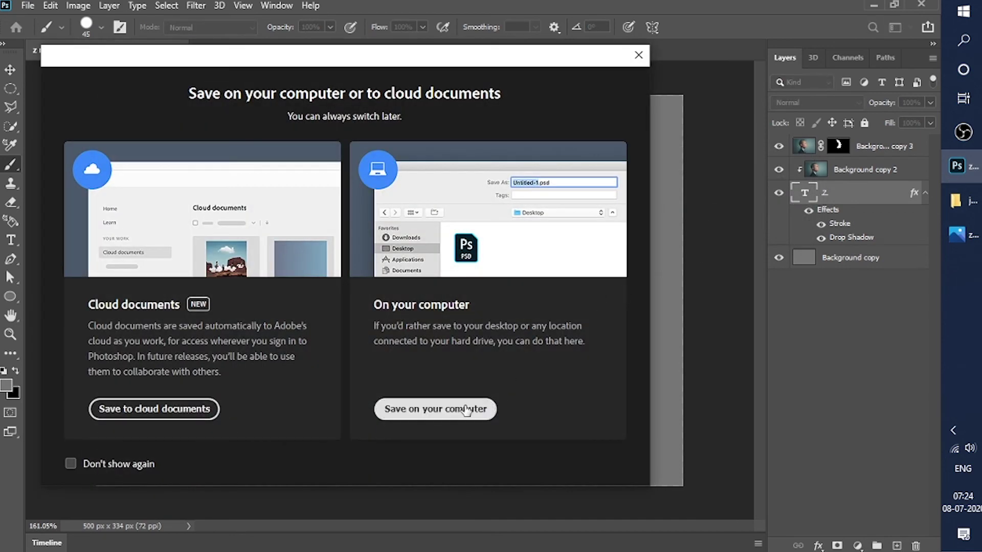
pyautogui.click(432, 409)
pyautogui.click(164, 415)
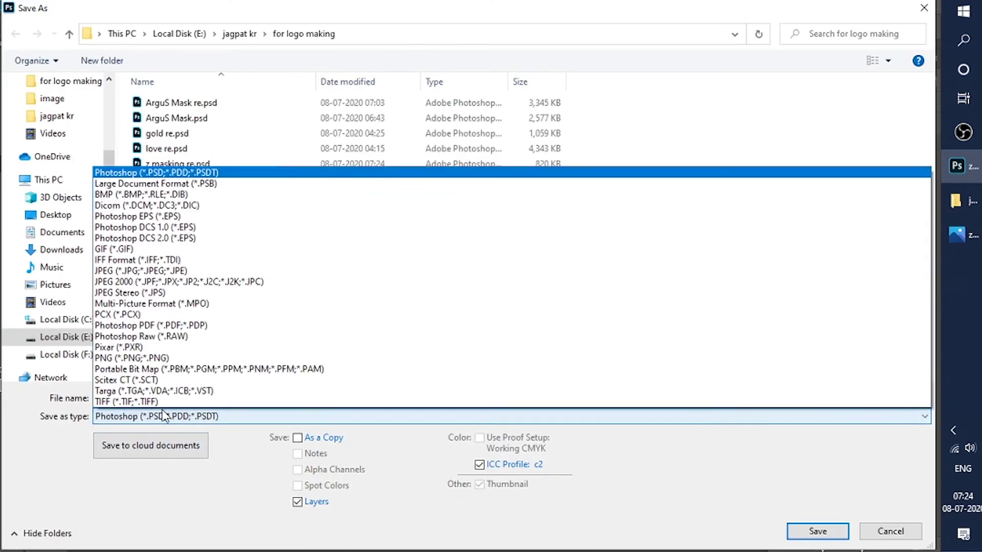
pyautogui.click(137, 270)
pyautogui.click(239, 33)
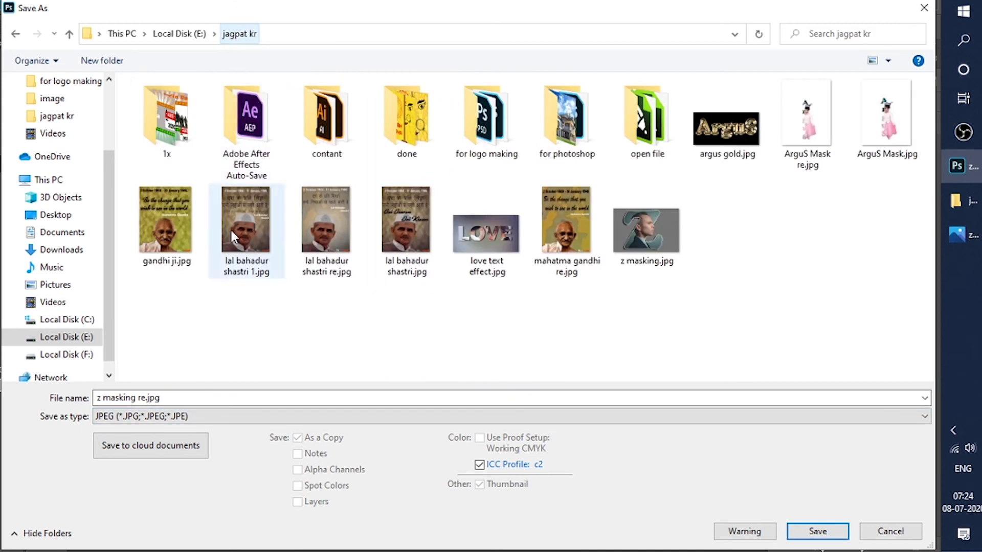
pyautogui.click(163, 397)
pyautogui.click(162, 398)
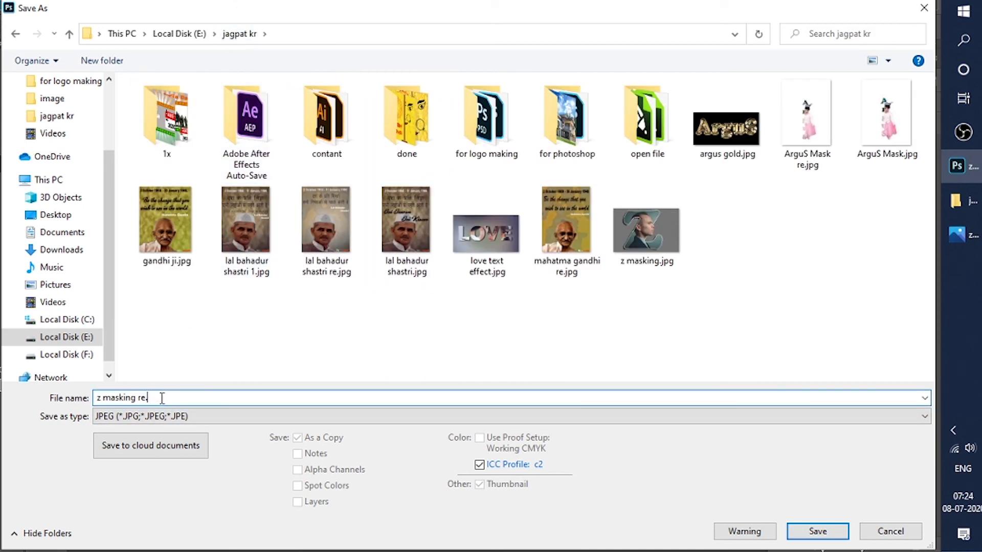
pyautogui.press('Return')
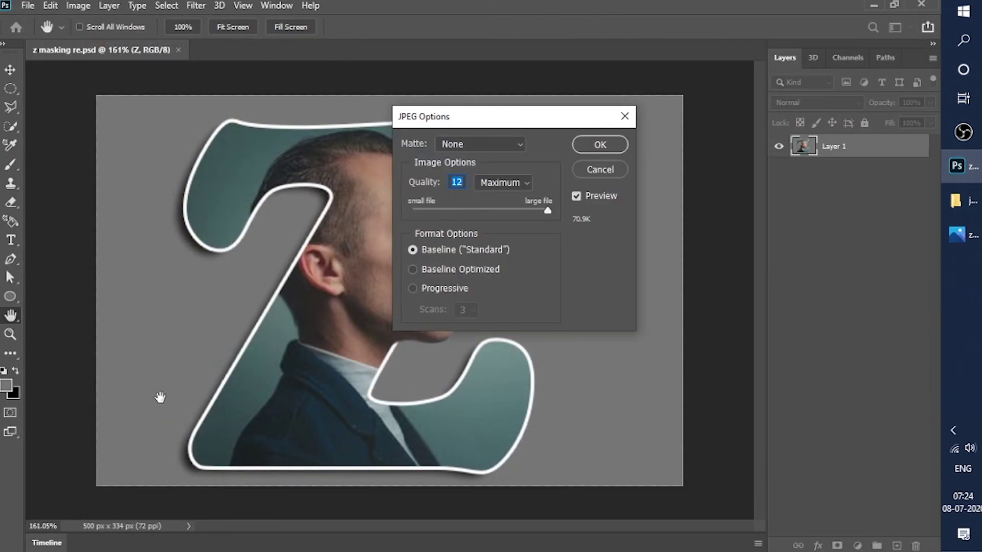
pyautogui.click(609, 148)
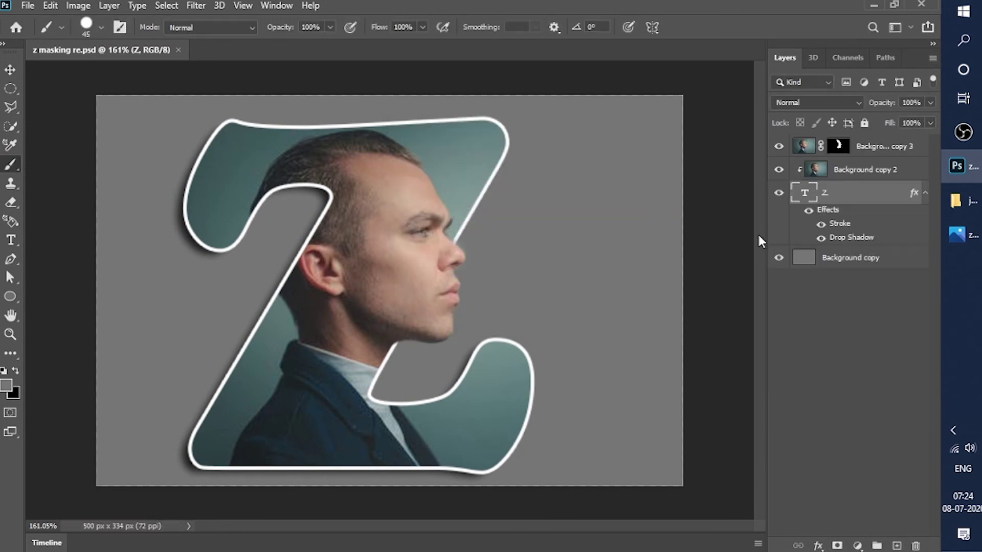